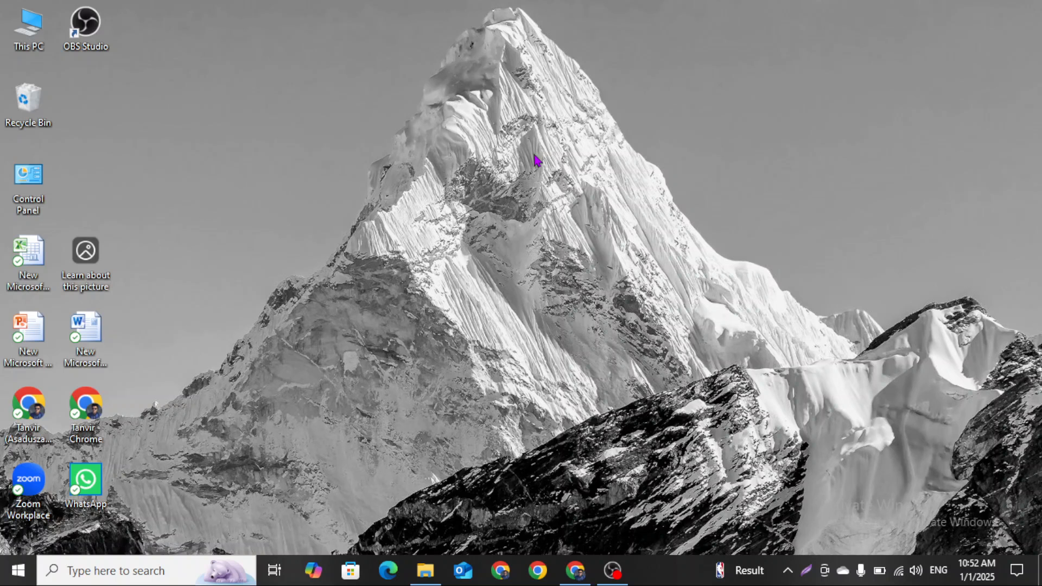
pyautogui.rightClick(535, 160)
pyautogui.click(589, 200)
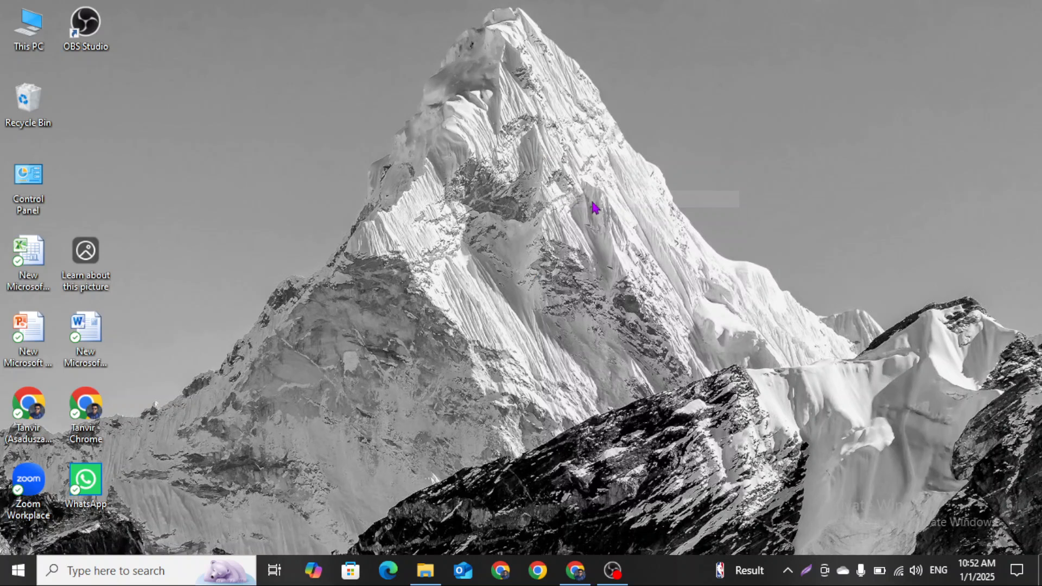
pyautogui.rightClick(473, 140)
pyautogui.click(562, 172)
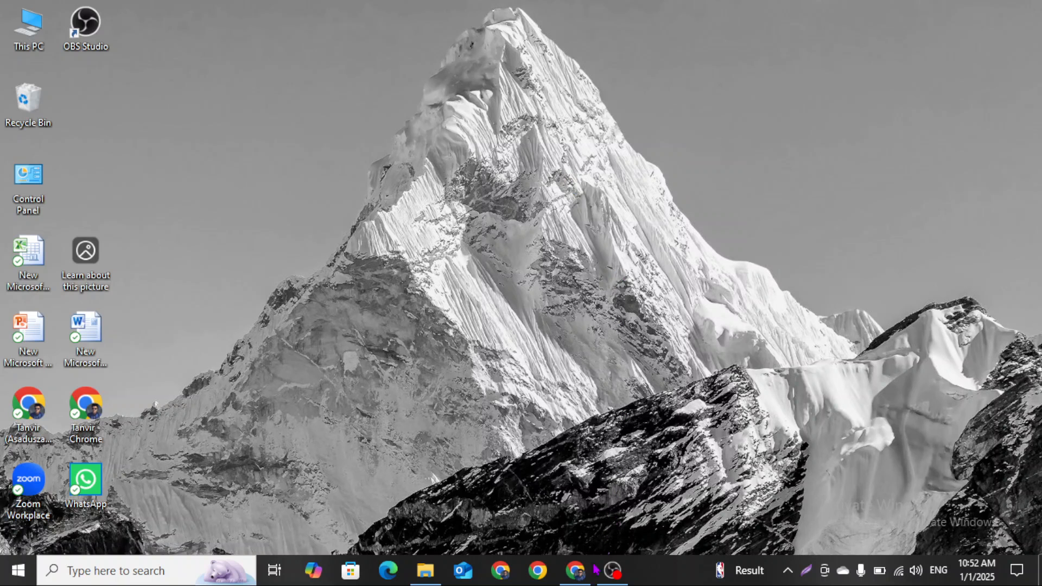
# Switch to Chrome, open Facebook and start creating a new Page
pyautogui.click(575, 570)
pyautogui.rightClick(794, 196)
pyautogui.click(874, 259)
pyautogui.click(194, 410)
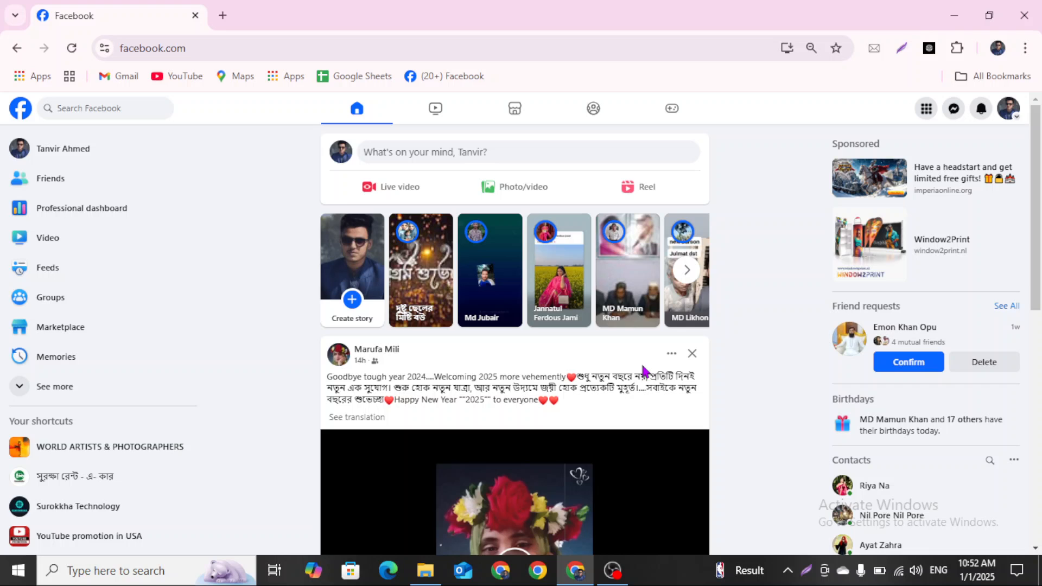
pyautogui.scroll(-2, 685, 394)
pyautogui.scroll(2, 712, 405)
pyautogui.click(926, 108)
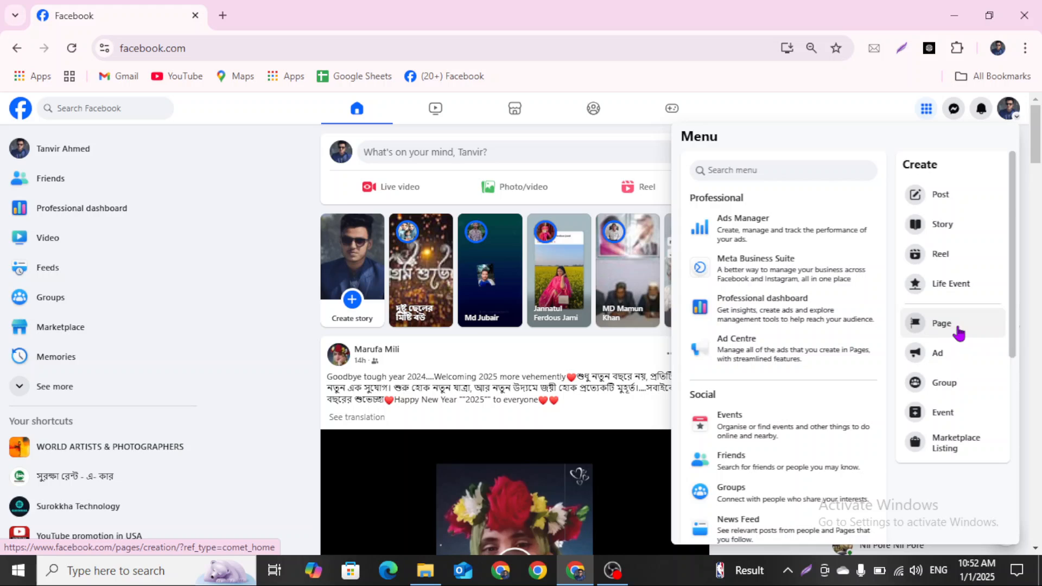
pyautogui.click(944, 323)
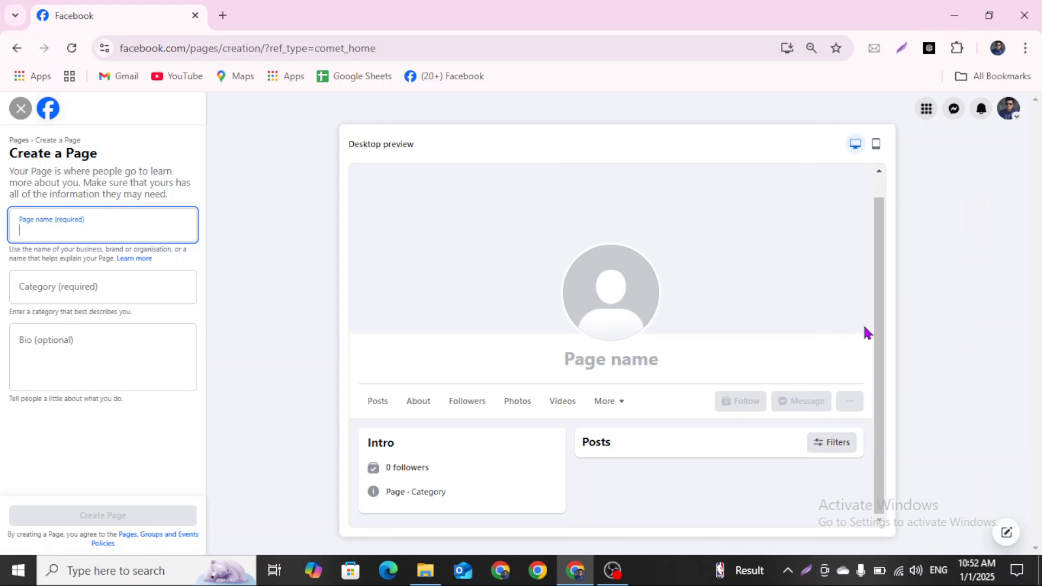
pyautogui.scroll(1, 624, 421)
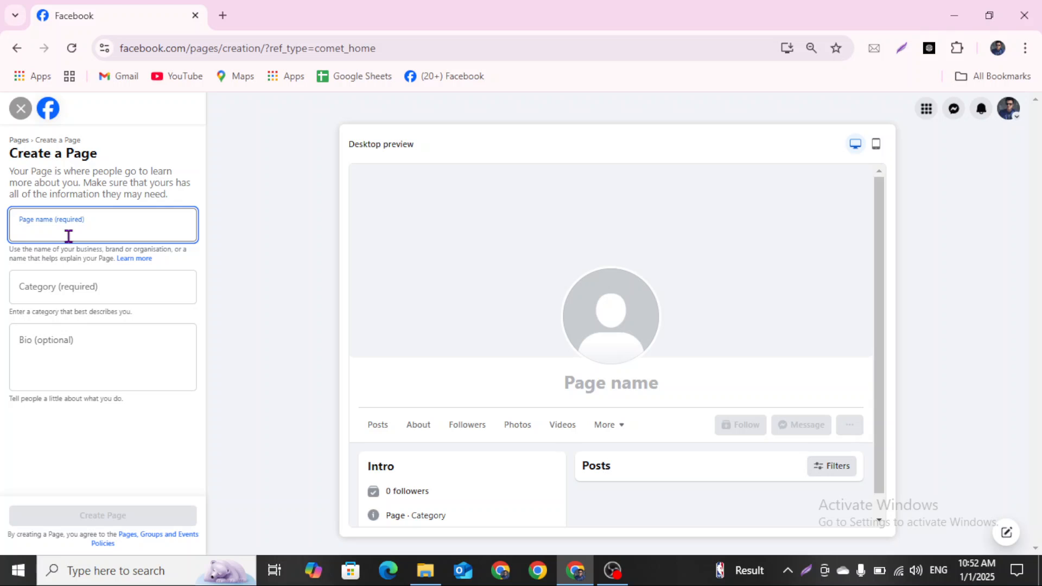
pyautogui.click(84, 292)
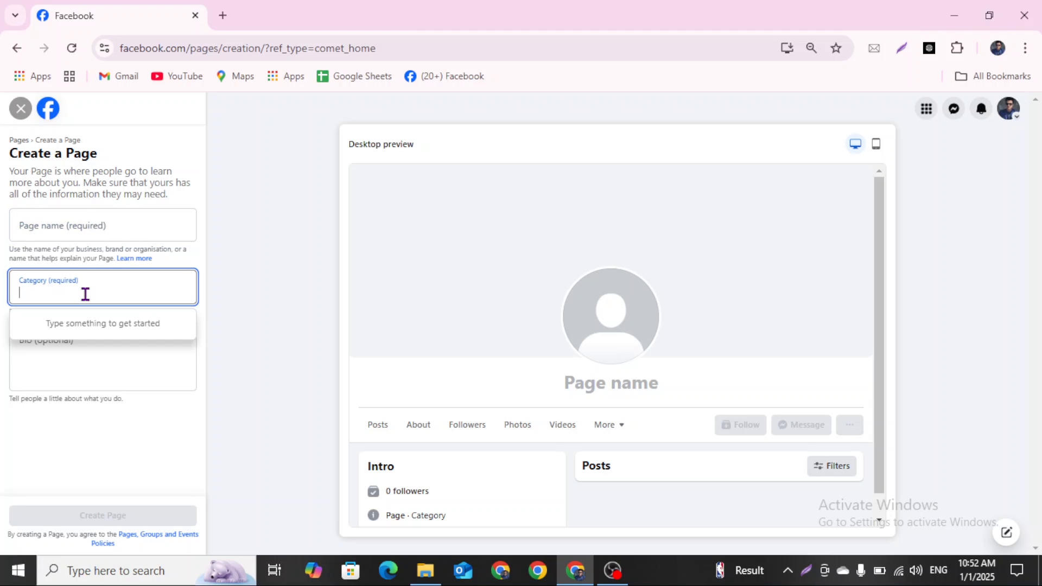
pyautogui.click(87, 364)
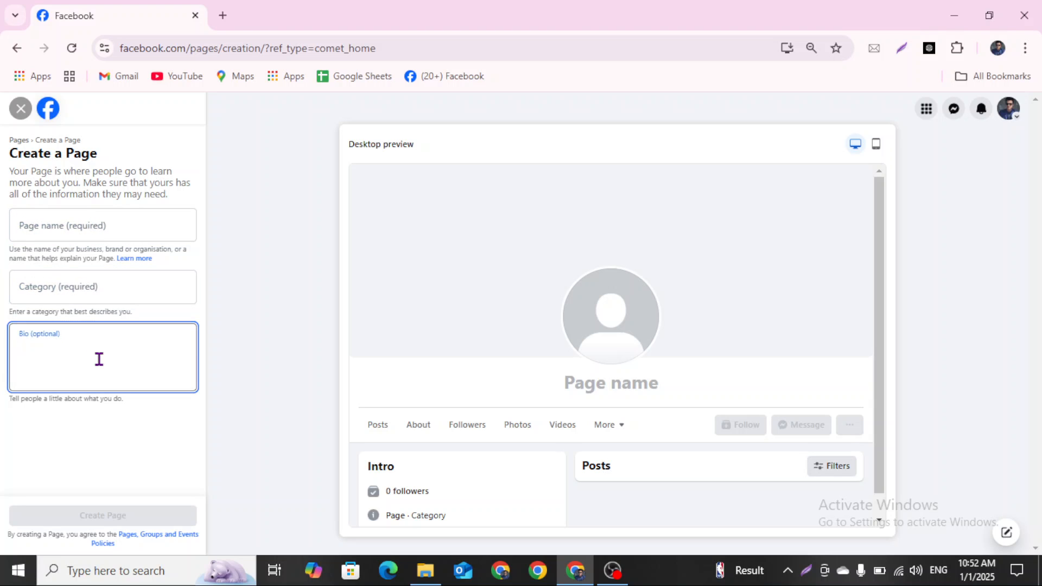
pyautogui.click(115, 231)
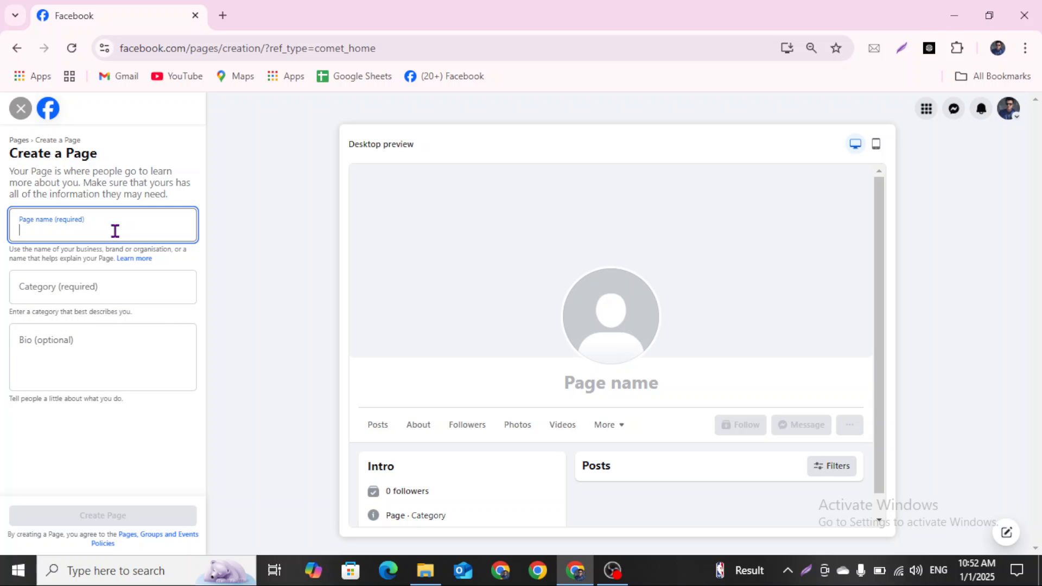
pyautogui.press('Tab')
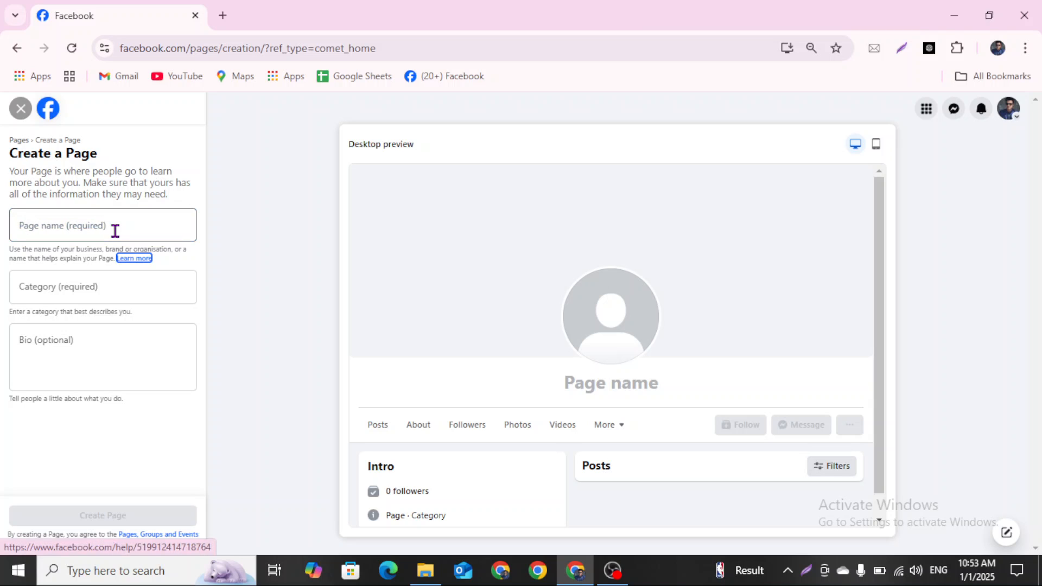
pyautogui.click(115, 230)
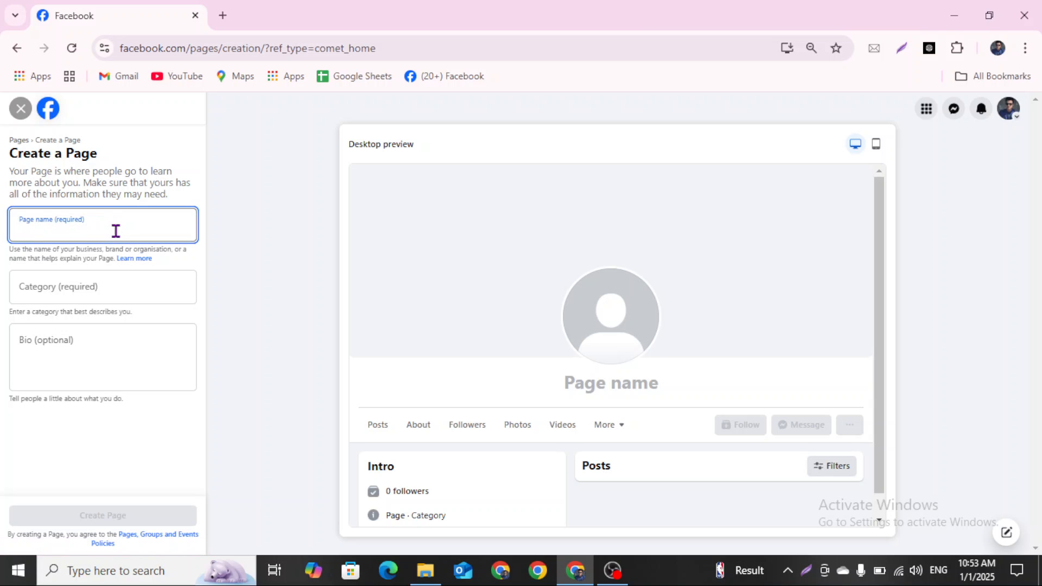
pyautogui.write('sMART')
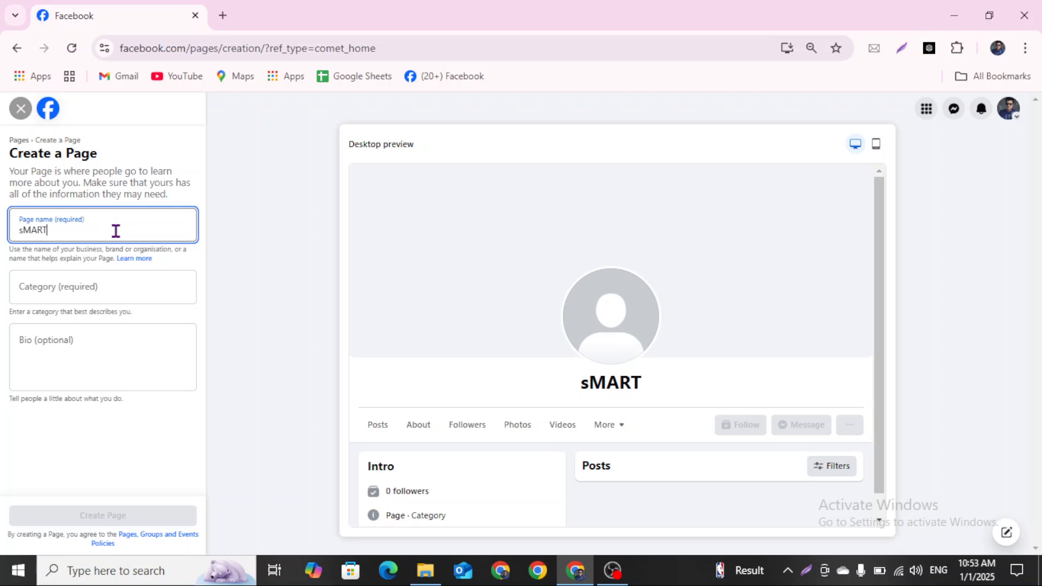
pyautogui.hotkey('ctrl', 'a')
pyautogui.press('BackSpace')
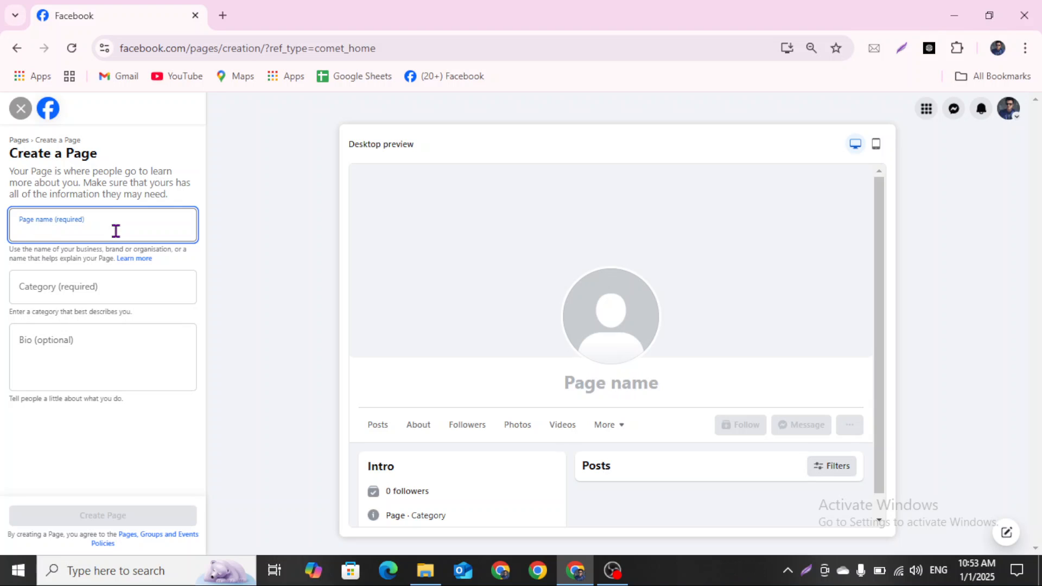
# Enter "Smart Technology" as the new Page's name
pyautogui.write('Smart')
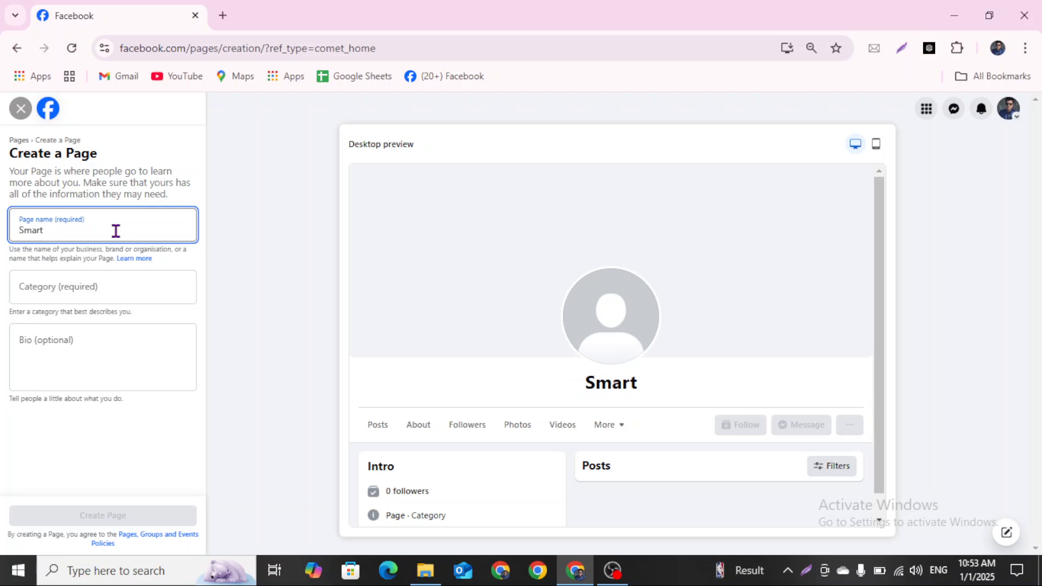
pyautogui.write(' Tec')
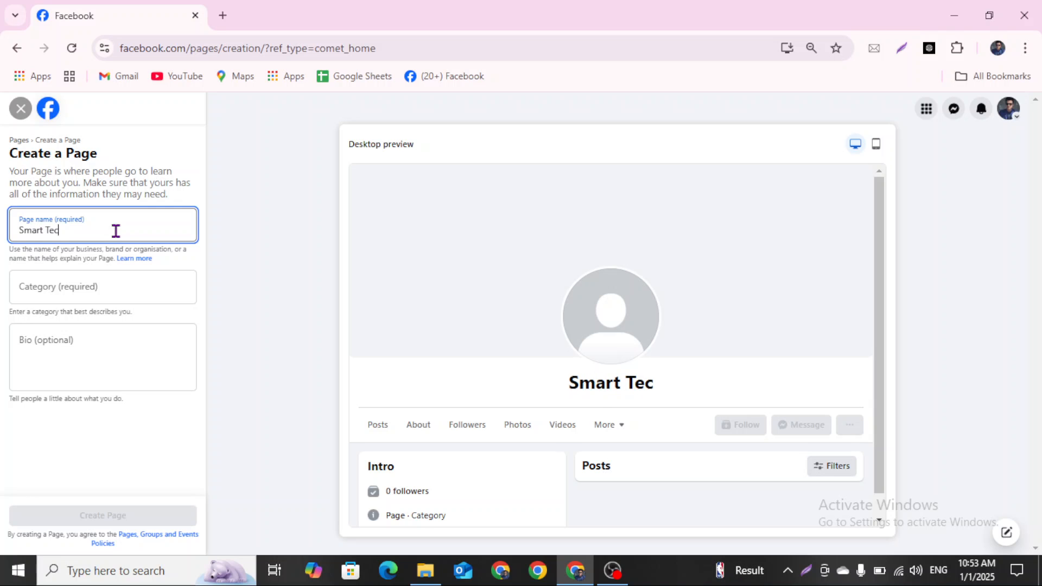
pyautogui.write('hnology')
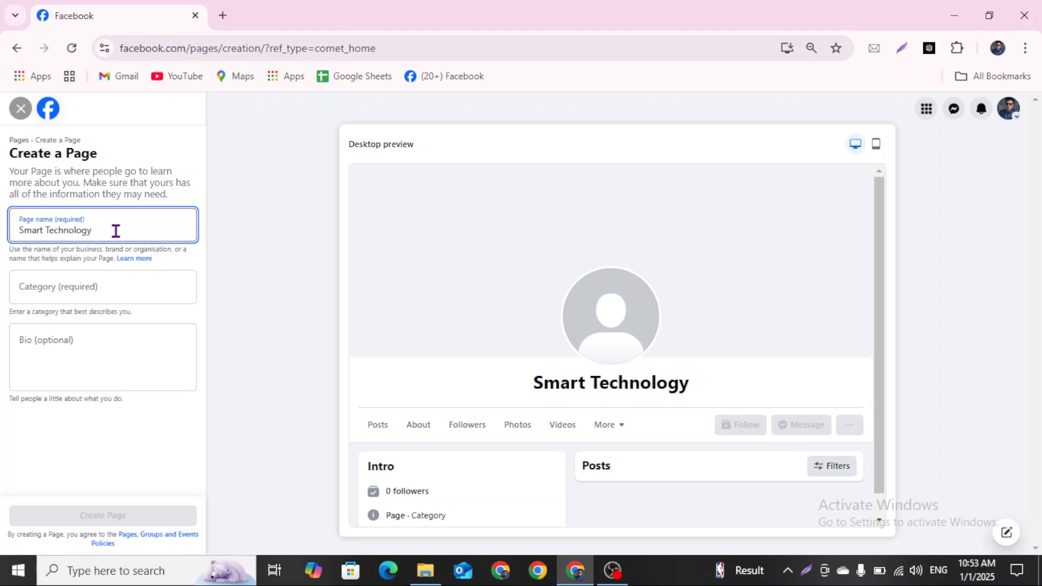
# Set the Page's category to Information technology company, leave the bio empty and create the Page
pyautogui.click(98, 286)
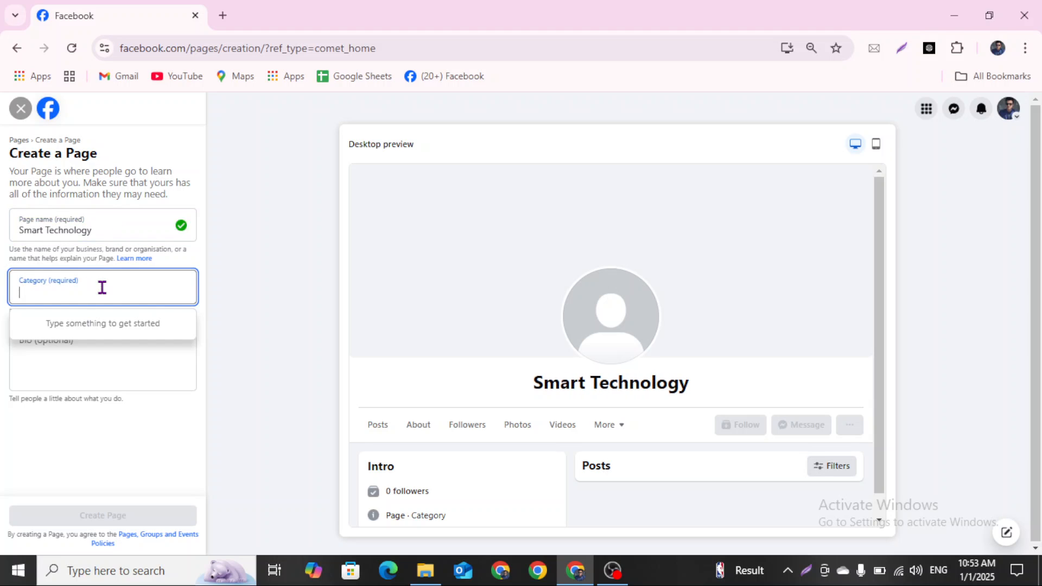
pyautogui.write('t')
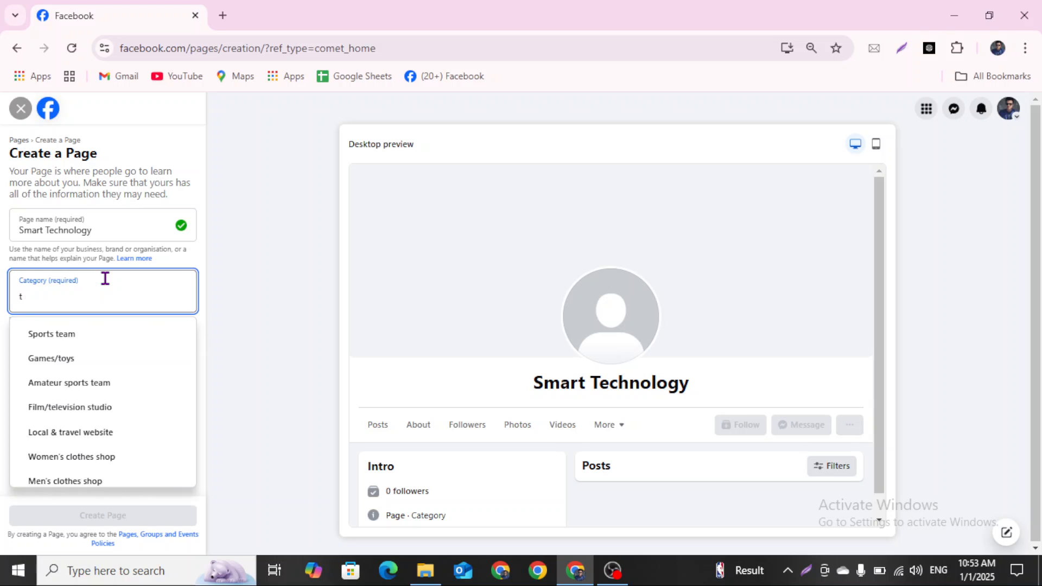
pyautogui.write('e')
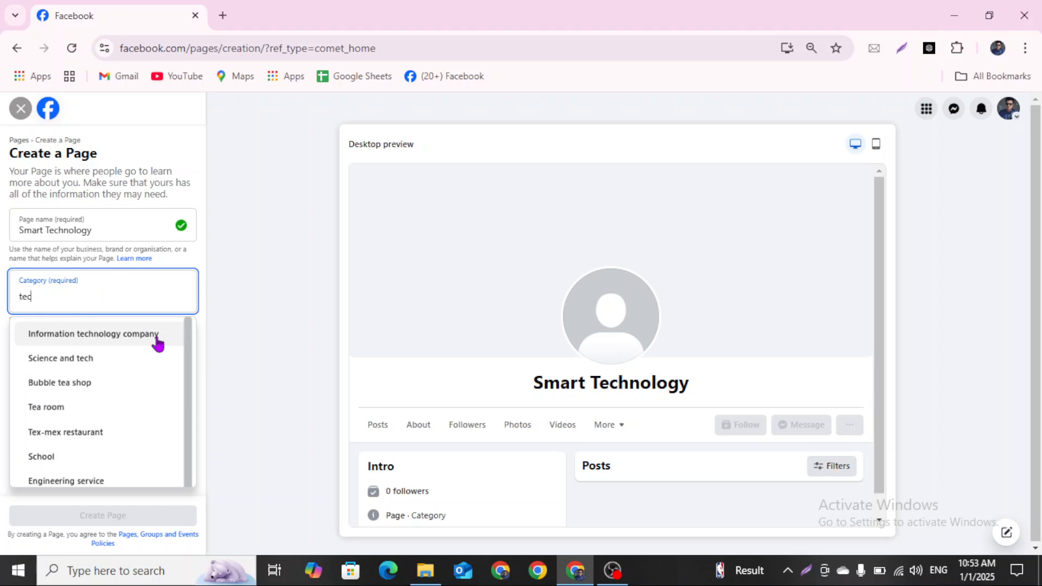
pyautogui.click(157, 334)
pyautogui.click(139, 384)
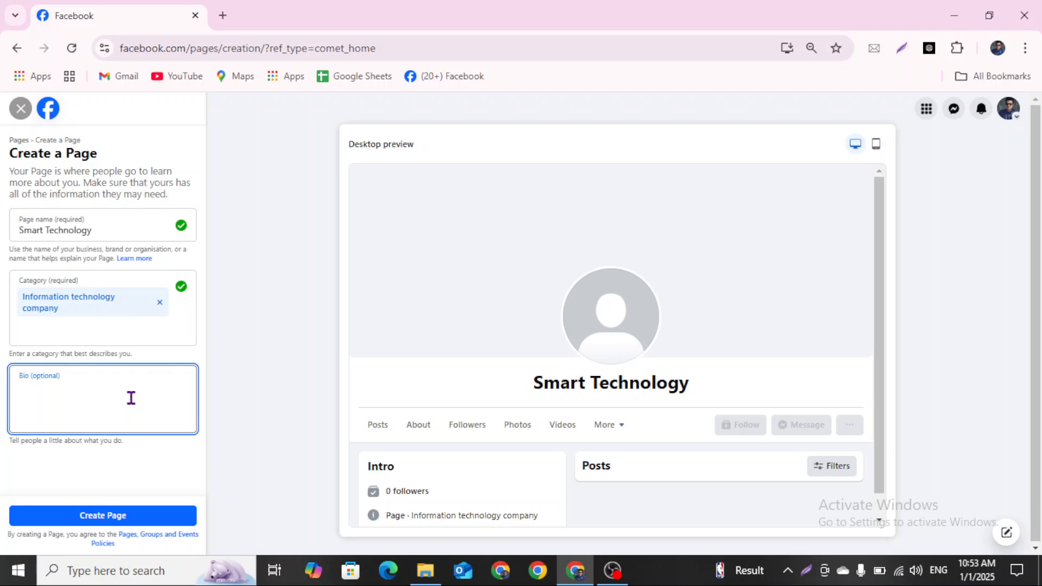
pyautogui.click(137, 520)
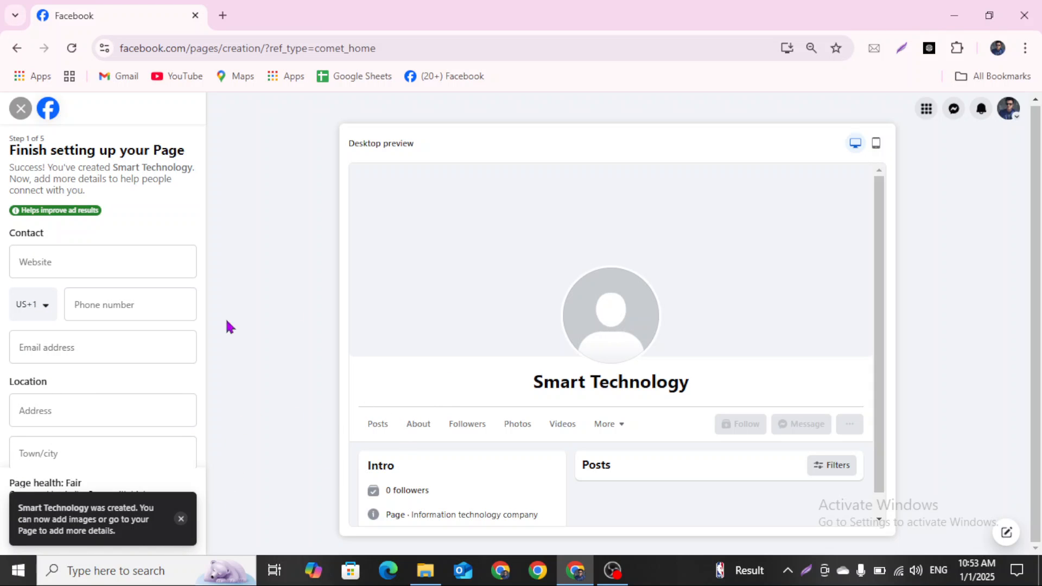
pyautogui.click(131, 259)
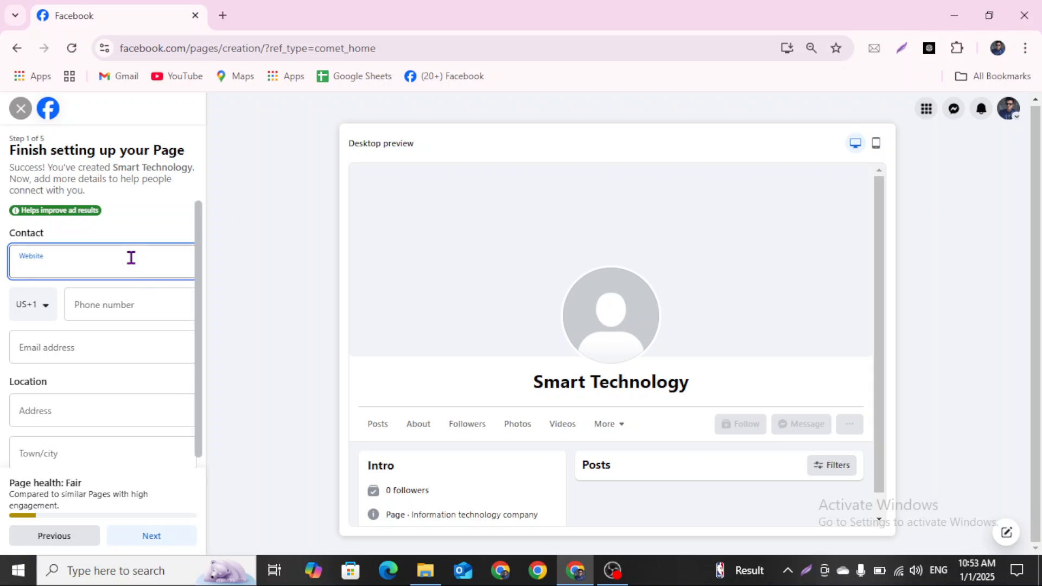
pyautogui.click(123, 350)
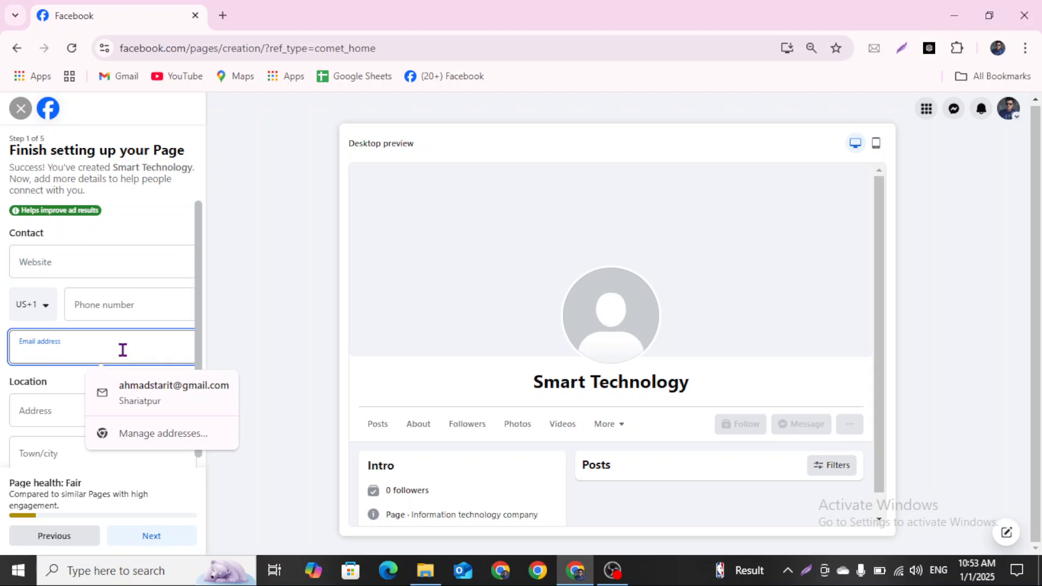
pyautogui.click(45, 415)
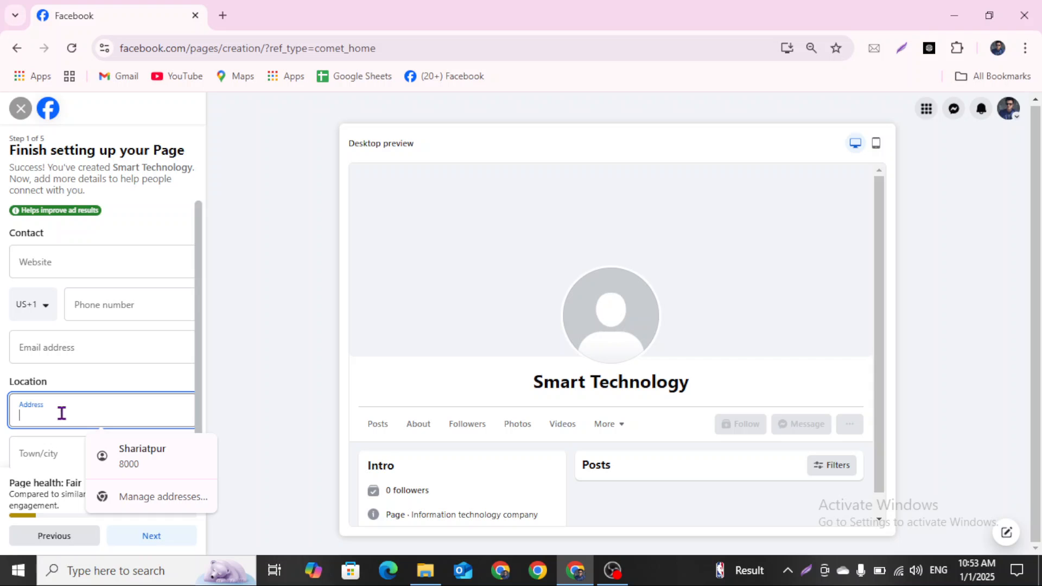
pyautogui.click(164, 455)
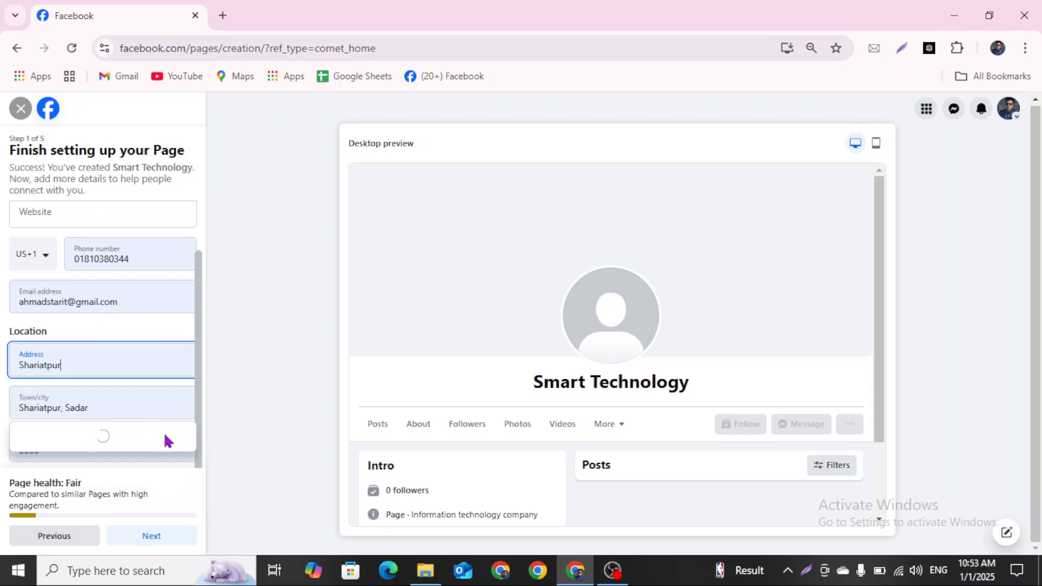
pyautogui.scroll(-2, 157, 399)
pyautogui.scroll(3, 159, 401)
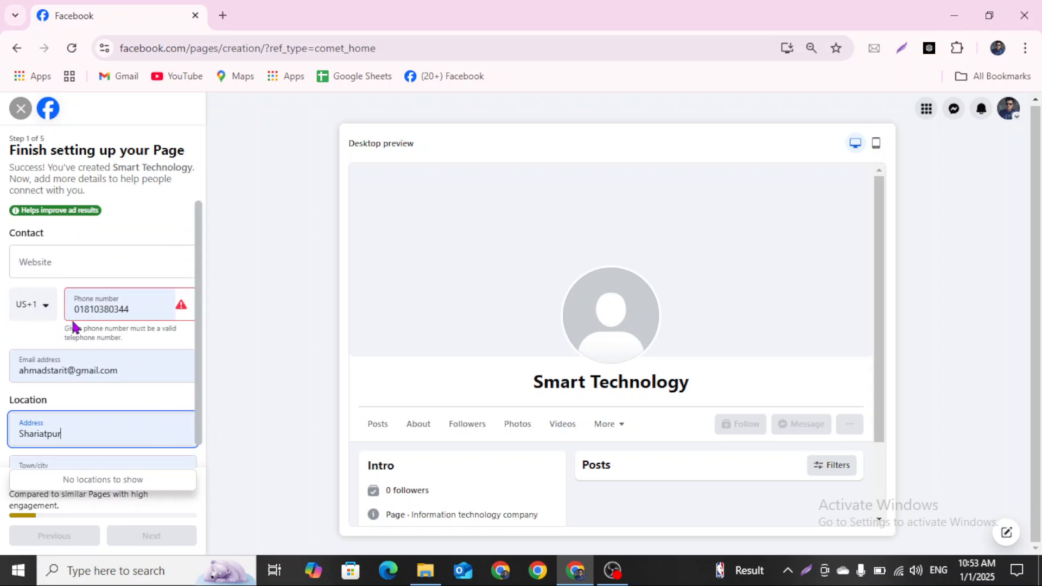
# Set the phone number's country code to Bangladesh (BD+880)
pyautogui.click(52, 313)
pyautogui.scroll(-2, 73, 440)
pyautogui.scroll(-5, 78, 462)
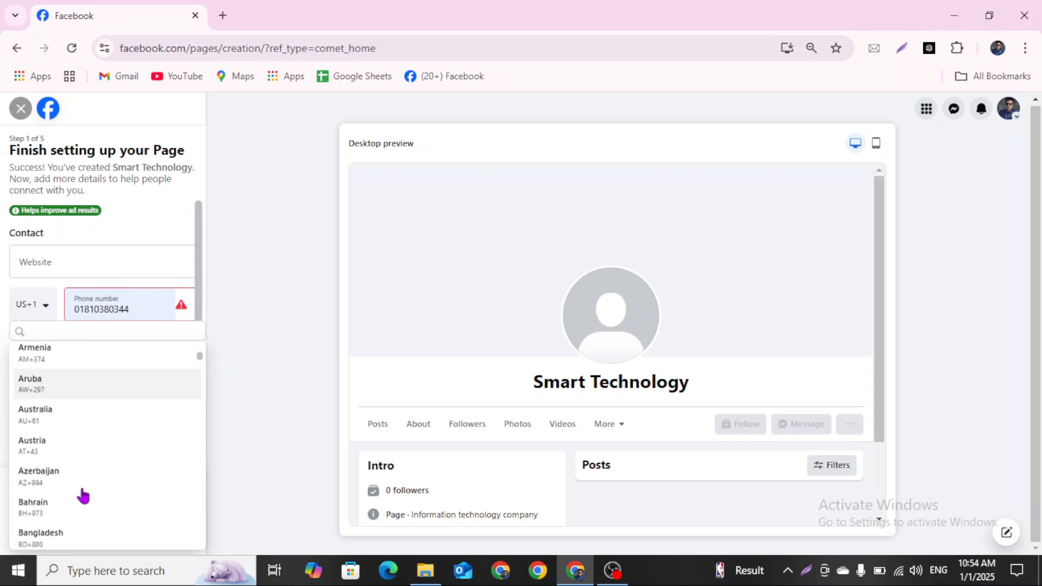
pyautogui.click(86, 418)
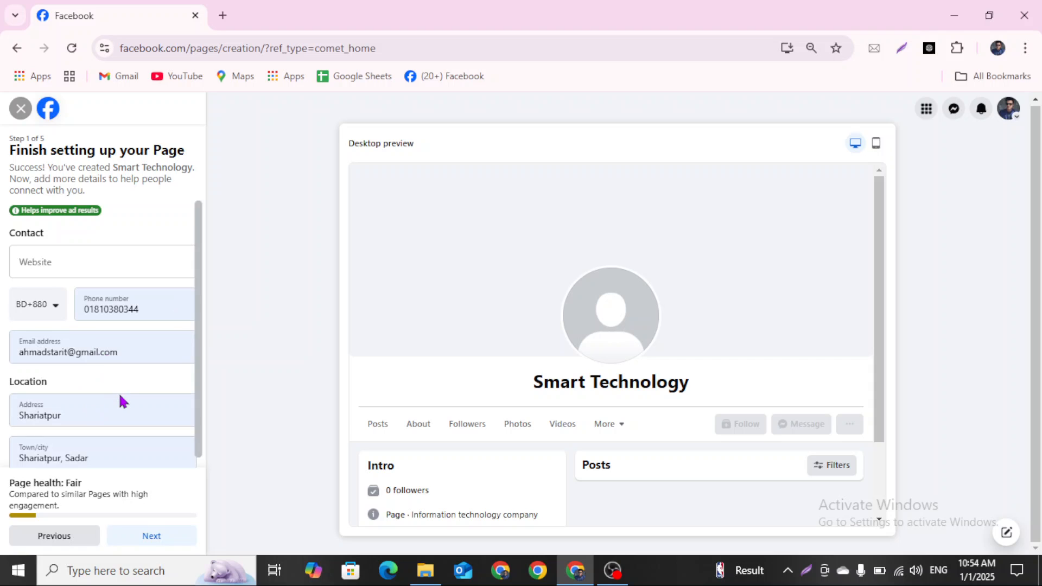
# Set the Page's opening hours to Always open
pyautogui.scroll(-2, 118, 391)
pyautogui.scroll(-2, 119, 395)
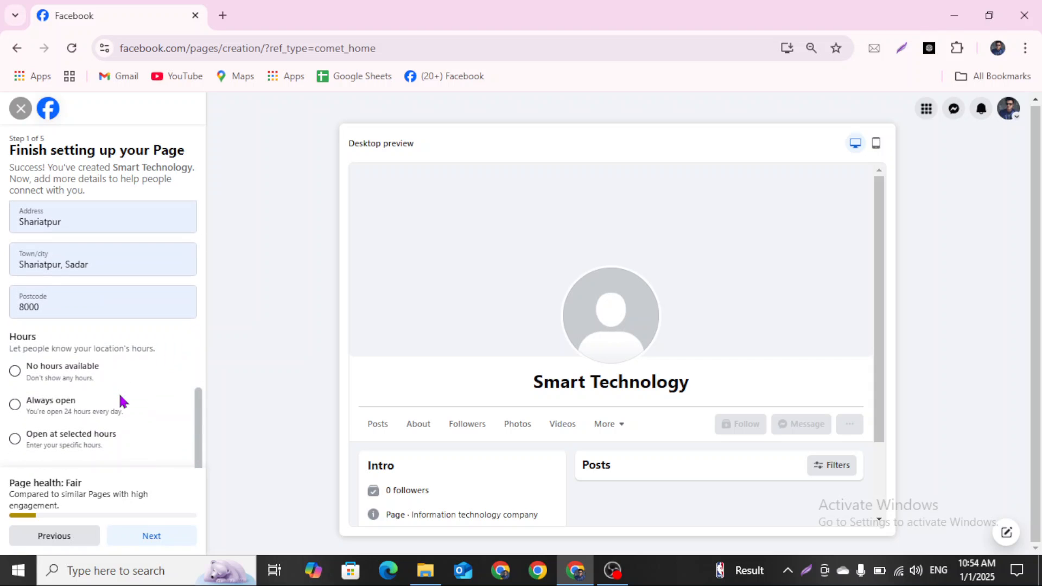
pyautogui.click(21, 411)
pyautogui.scroll(3, 146, 415)
pyautogui.scroll(1, 146, 411)
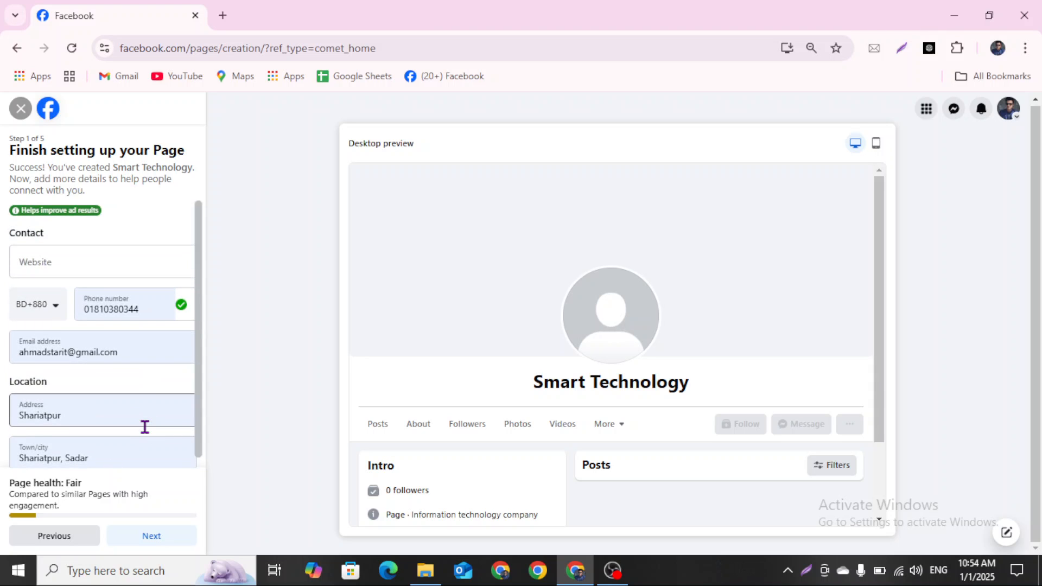
# Open the SEO Expart BD website's home page in a new browser tab
pyautogui.click(153, 265)
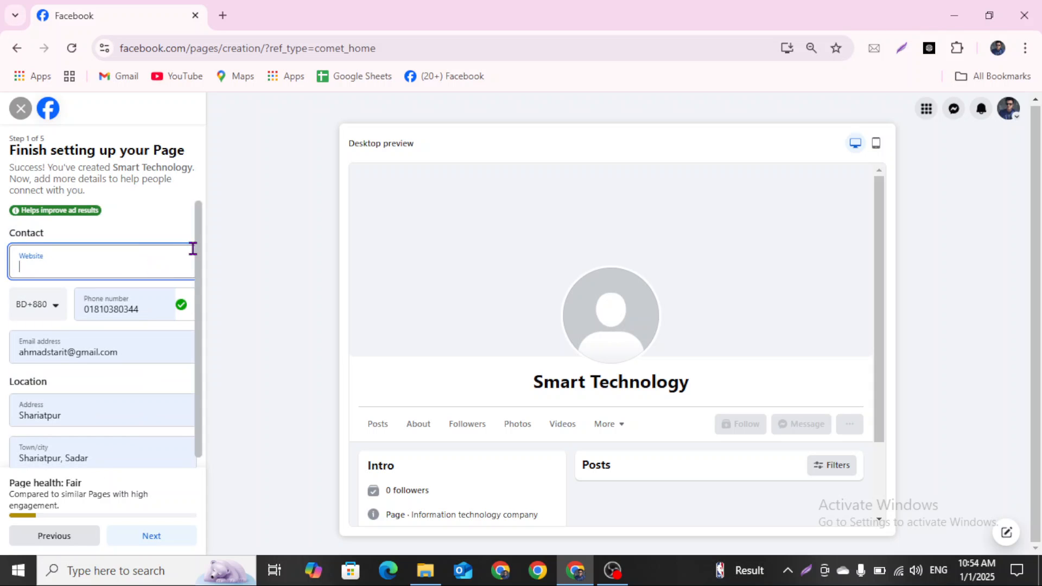
pyautogui.click(226, 17)
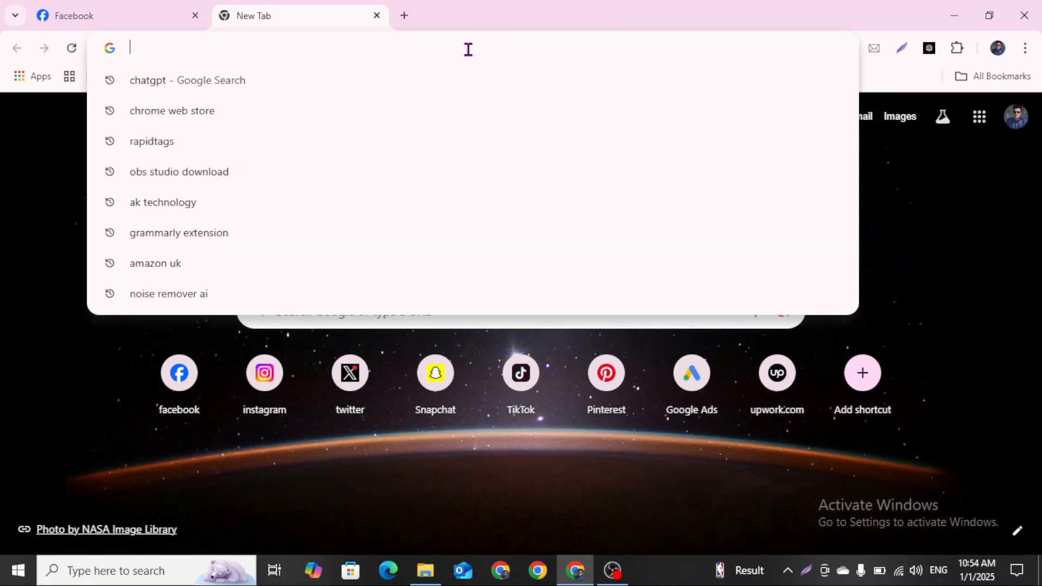
pyautogui.write('tanvir')
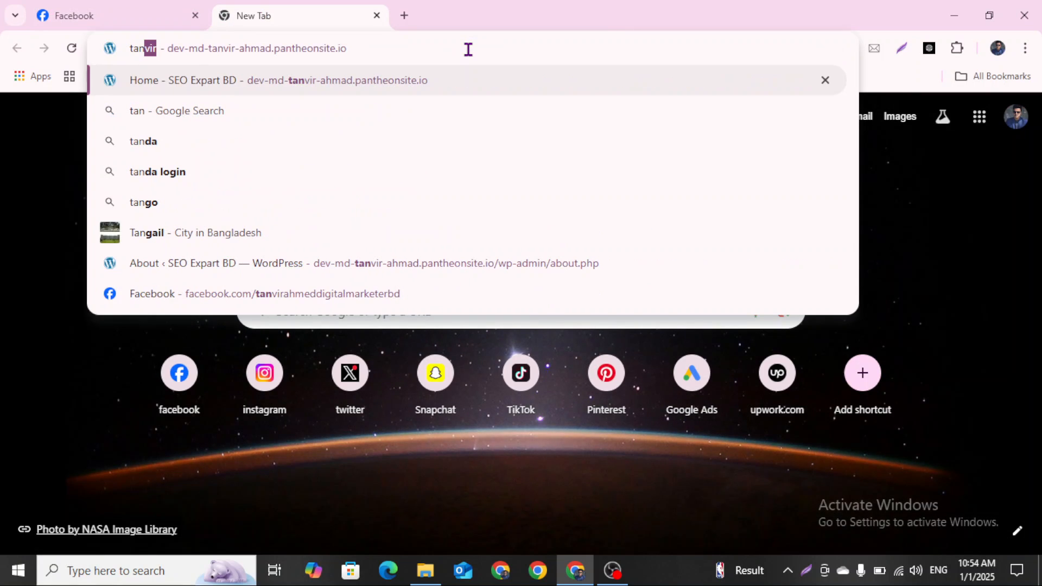
pyautogui.press('Return')
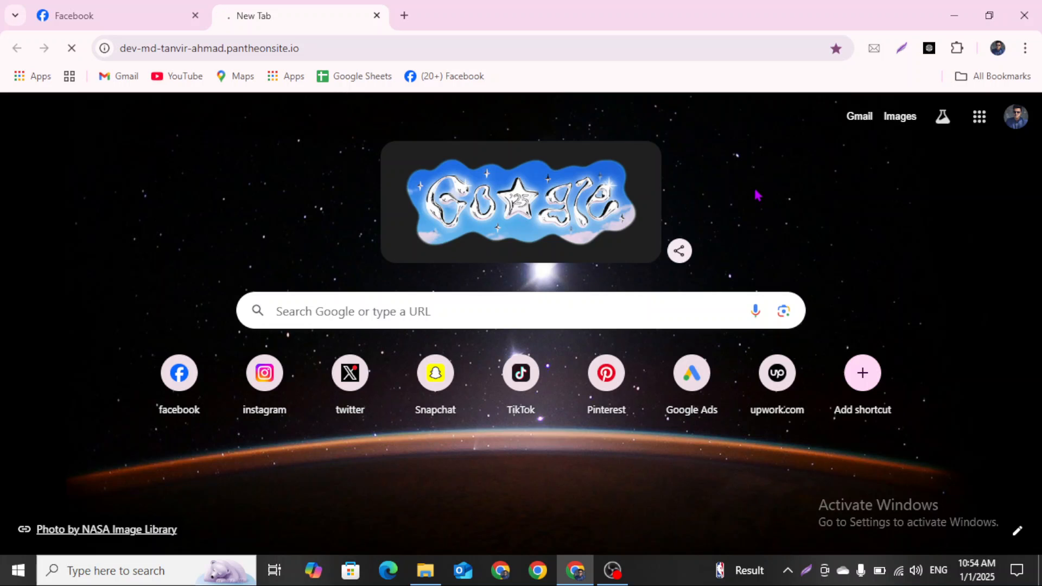
pyautogui.click(330, 48)
pyautogui.doubleClick(329, 49)
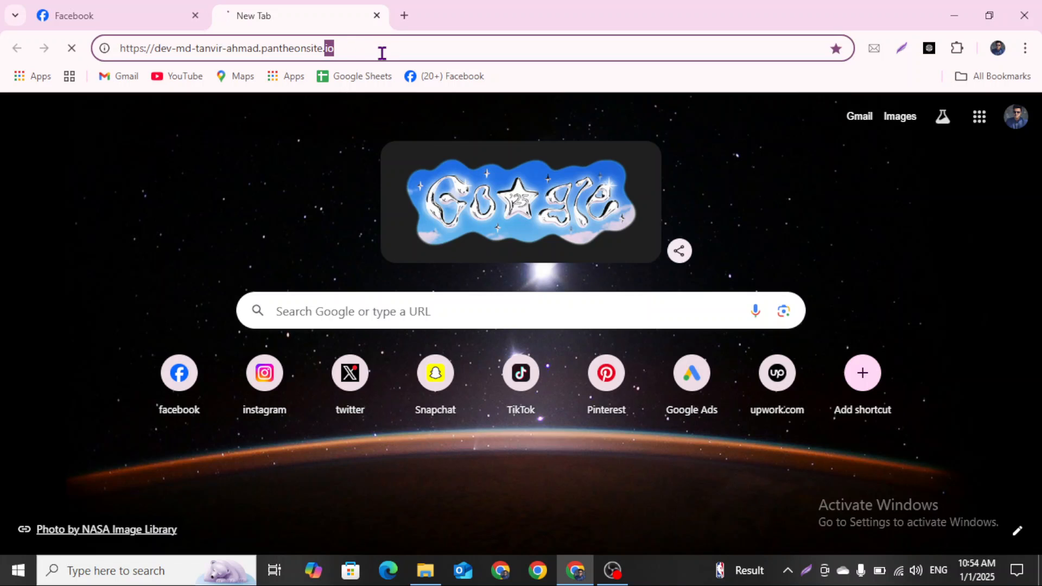
pyautogui.click(291, 152)
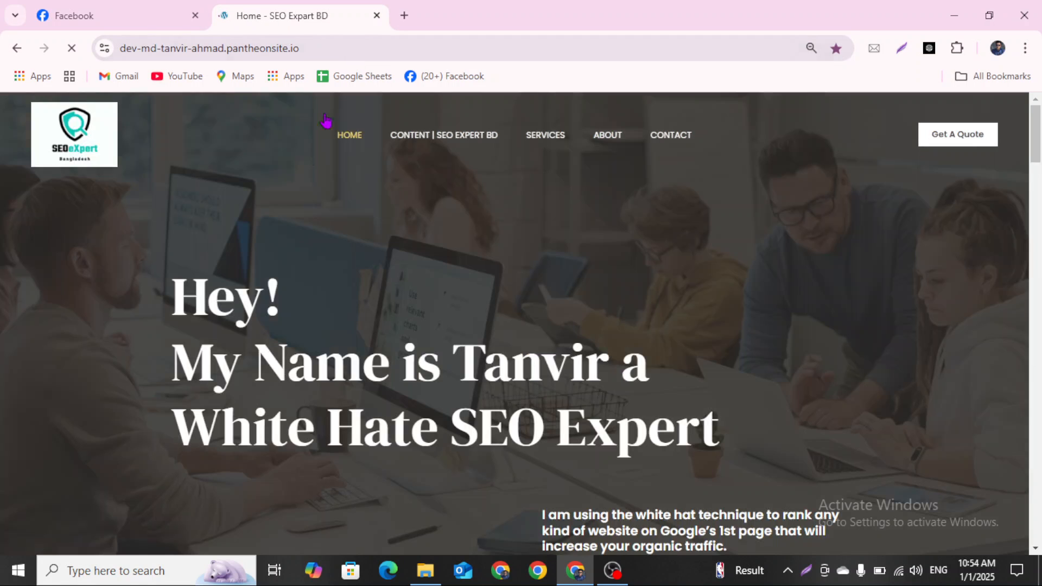
pyautogui.scroll(-7, 591, 280)
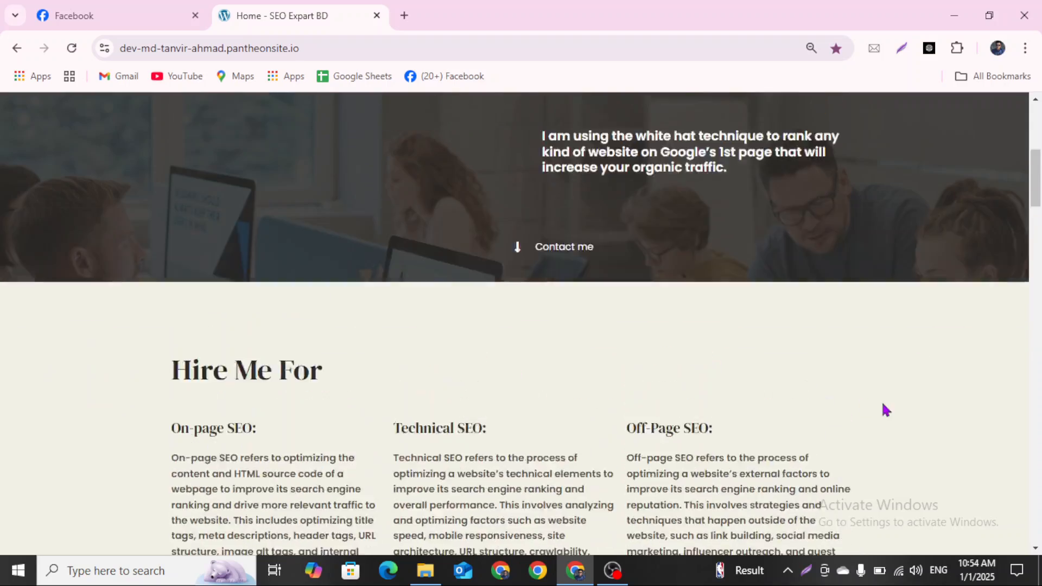
pyautogui.moveTo(1035, 227); pyautogui.dragTo(1037, 101)
pyautogui.rightClick(570, 253)
pyautogui.click(623, 314)
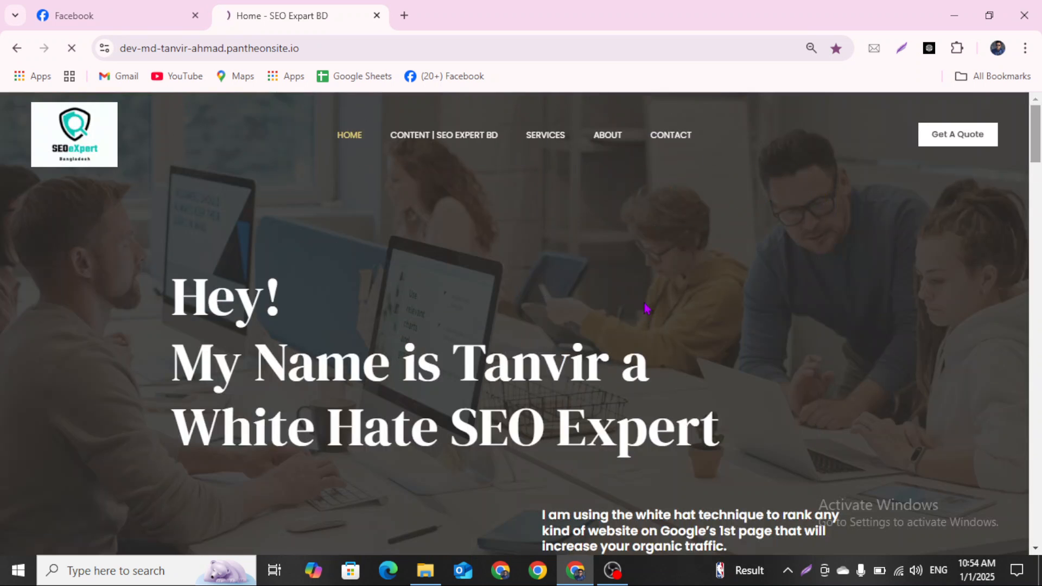
# Copy the website's address into the Page's Website field and continue to the Customise your Page stage
pyautogui.click(455, 46)
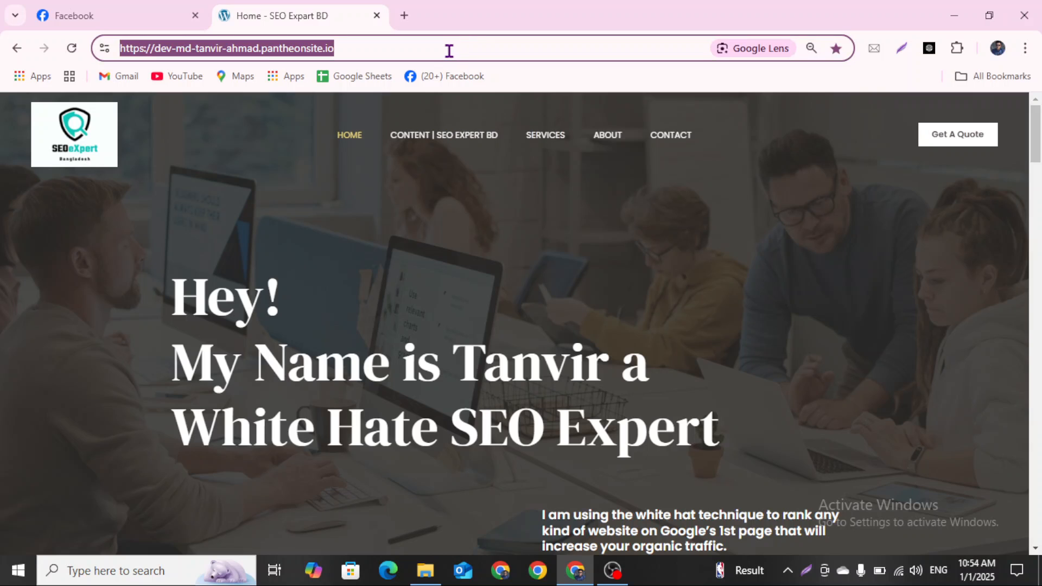
pyautogui.click(168, 16)
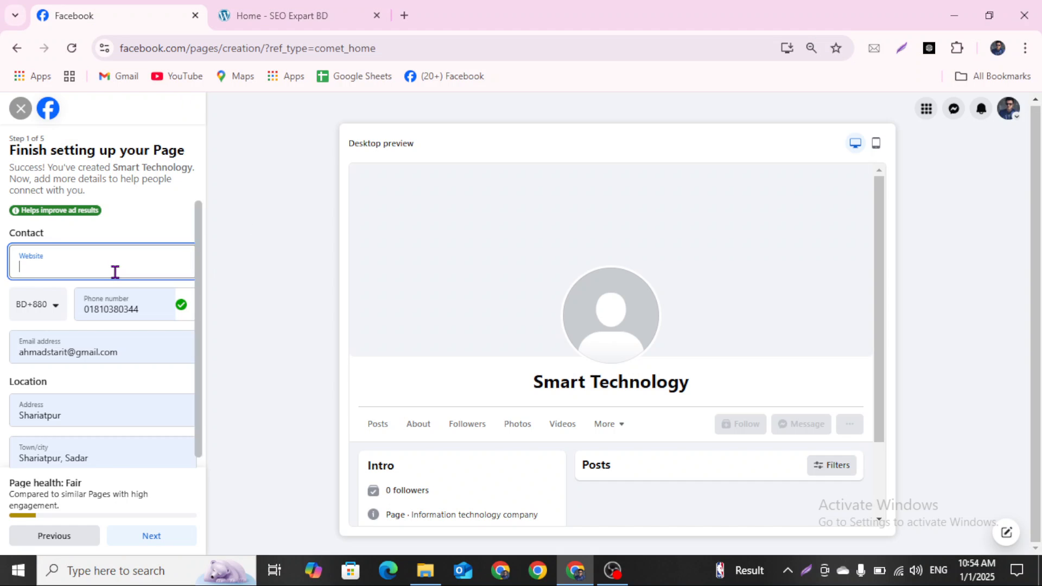
pyautogui.hotkey('ctrl', 'v')
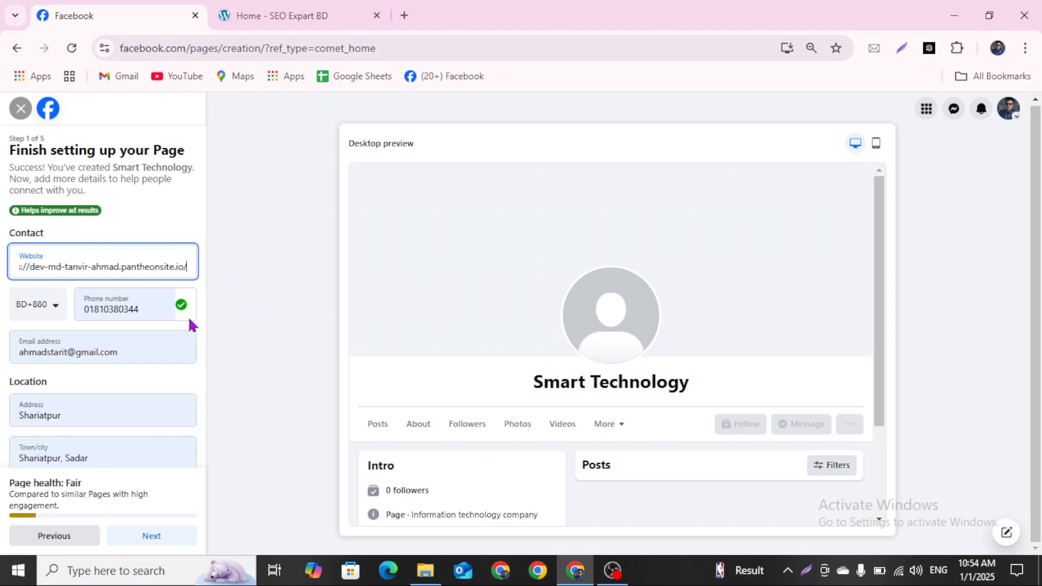
pyautogui.scroll(-4, 140, 377)
pyautogui.click(148, 535)
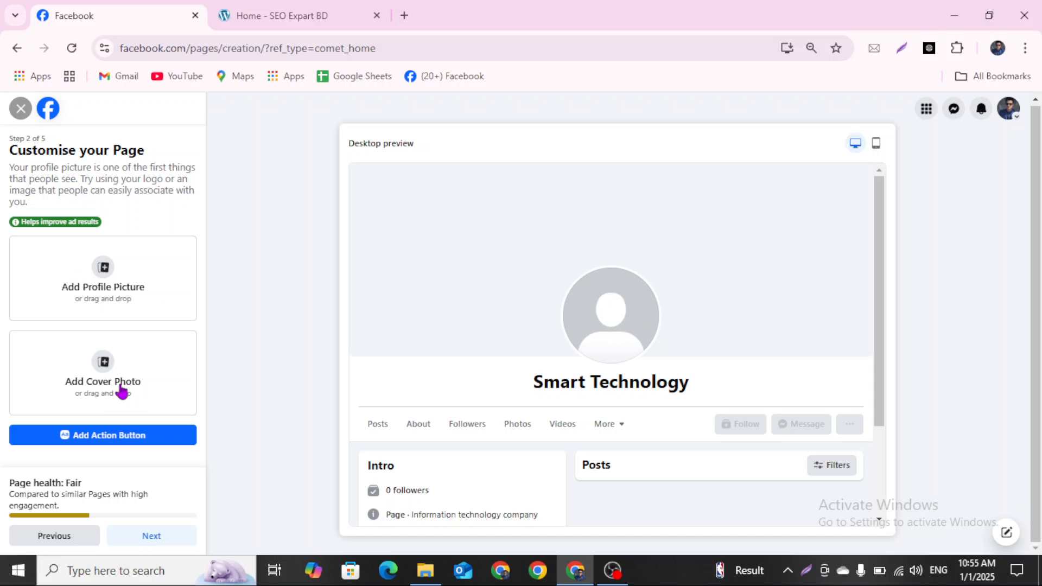
pyautogui.click(426, 569)
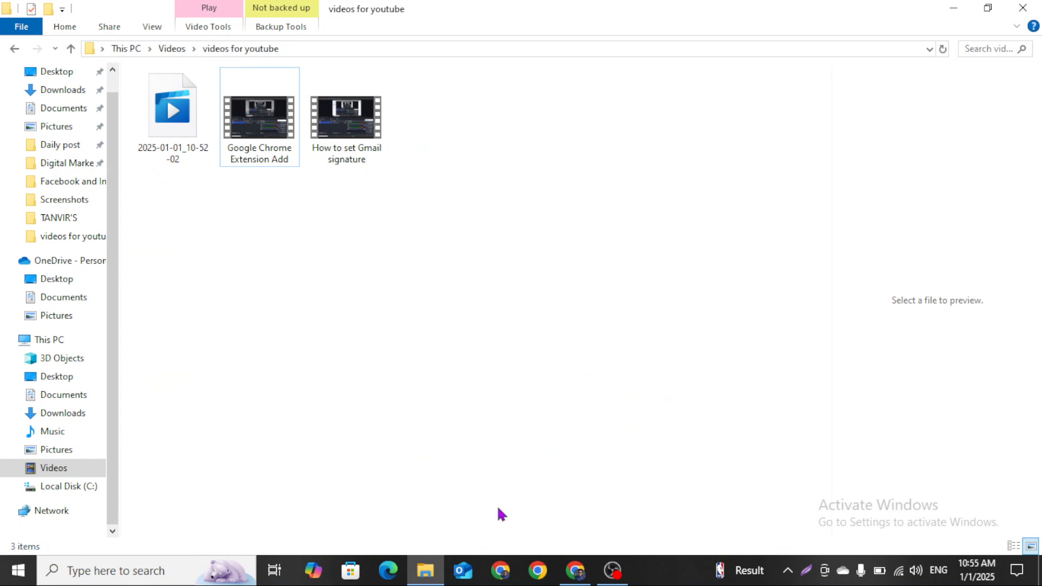
pyautogui.click(996, 6)
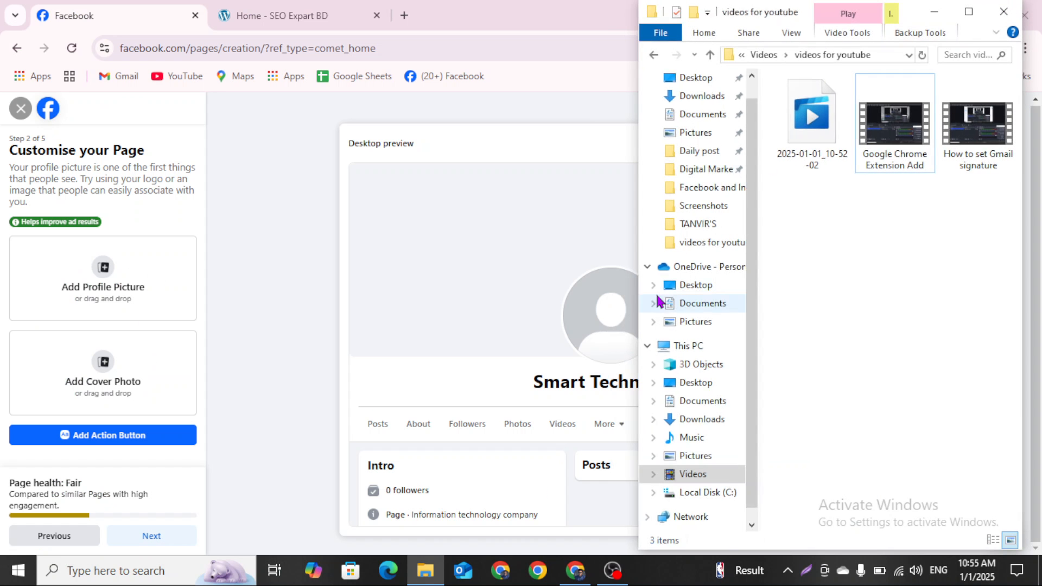
pyautogui.click(702, 97)
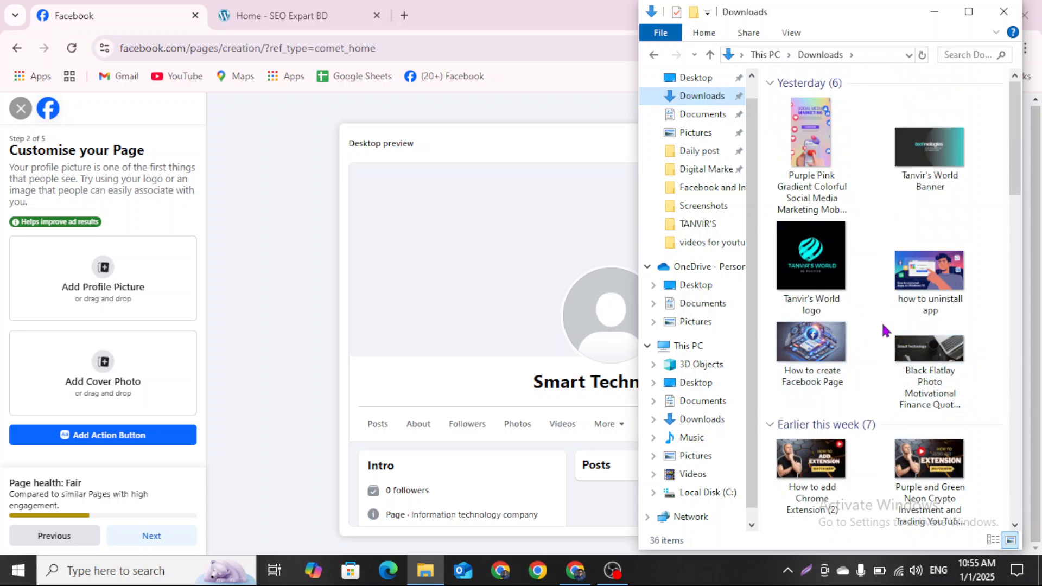
pyautogui.scroll(-3, 882, 334)
pyautogui.moveTo(811, 347); pyautogui.dragTo(107, 312)
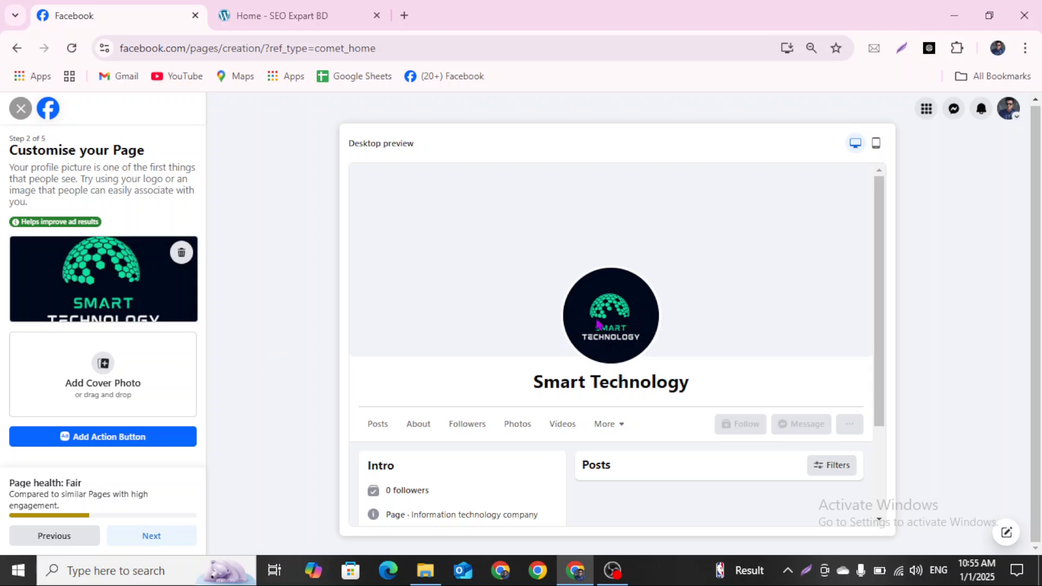
# Add the "smart technology banner" image from Downloads as the cover photo and check the Page preview
pyautogui.click(424, 569)
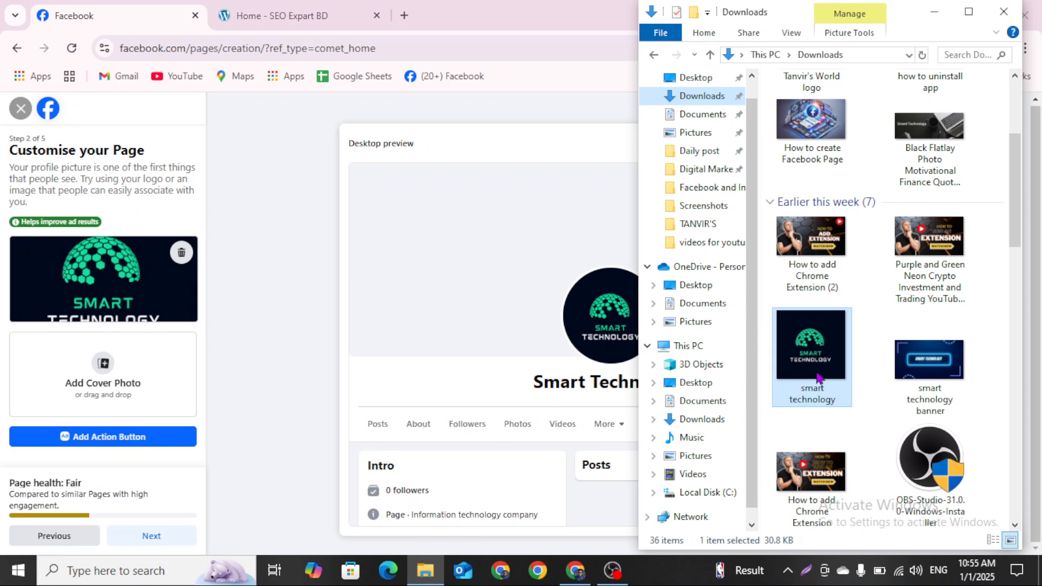
pyautogui.moveTo(922, 371); pyautogui.dragTo(92, 385)
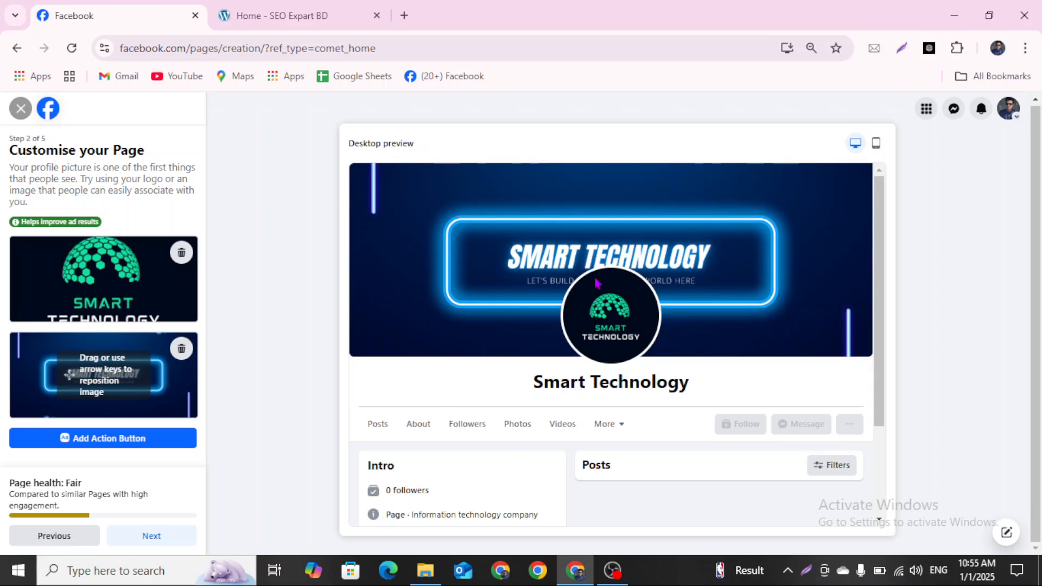
pyautogui.scroll(-3, 382, 408)
pyautogui.scroll(3, 502, 395)
pyautogui.scroll(-3, 436, 386)
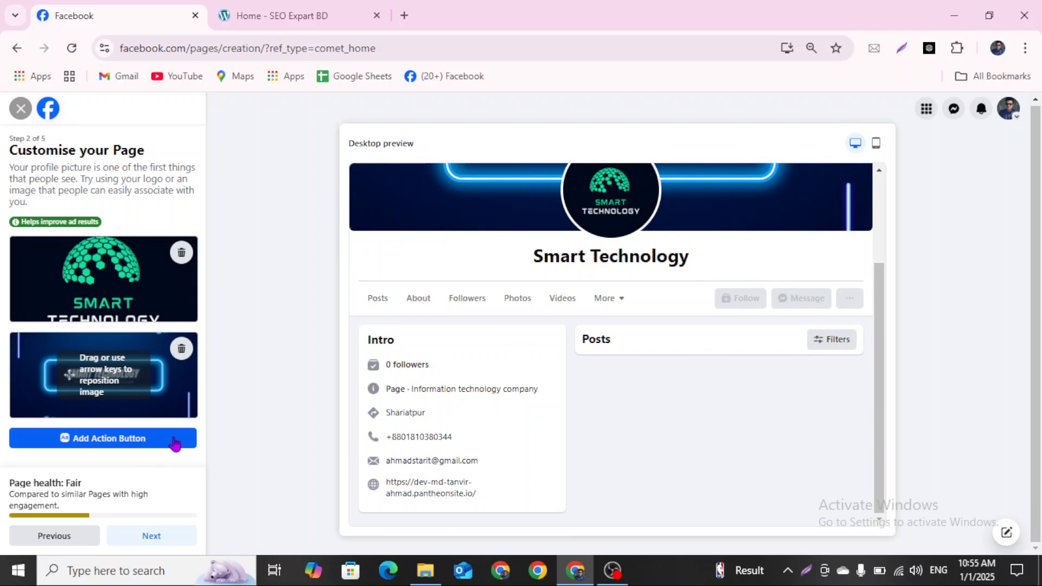
# Add a Send message action button that uses the Page's Messenger, and save it
pyautogui.click(132, 439)
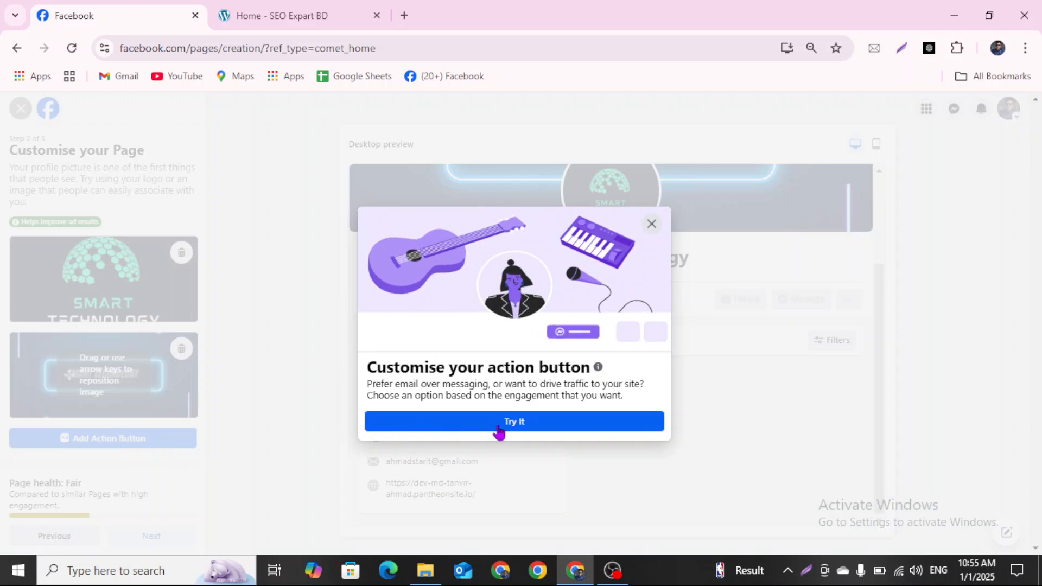
pyautogui.click(496, 429)
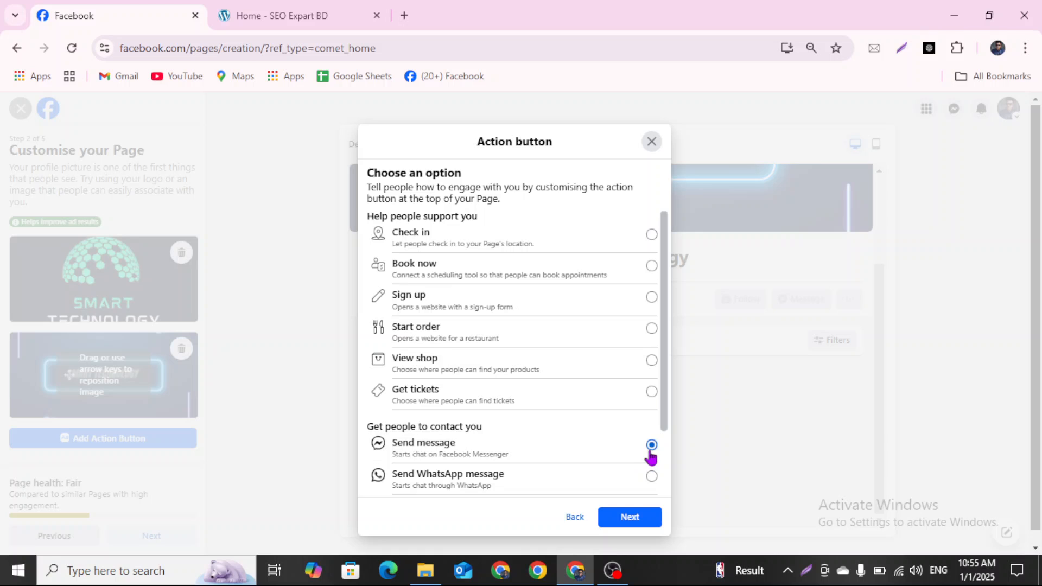
pyautogui.click(630, 520)
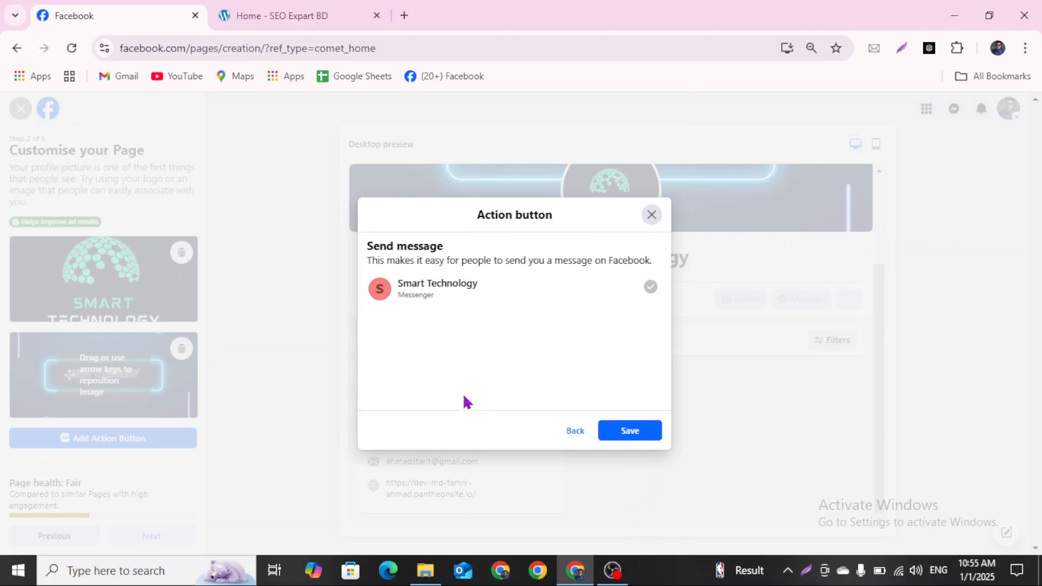
pyautogui.click(643, 441)
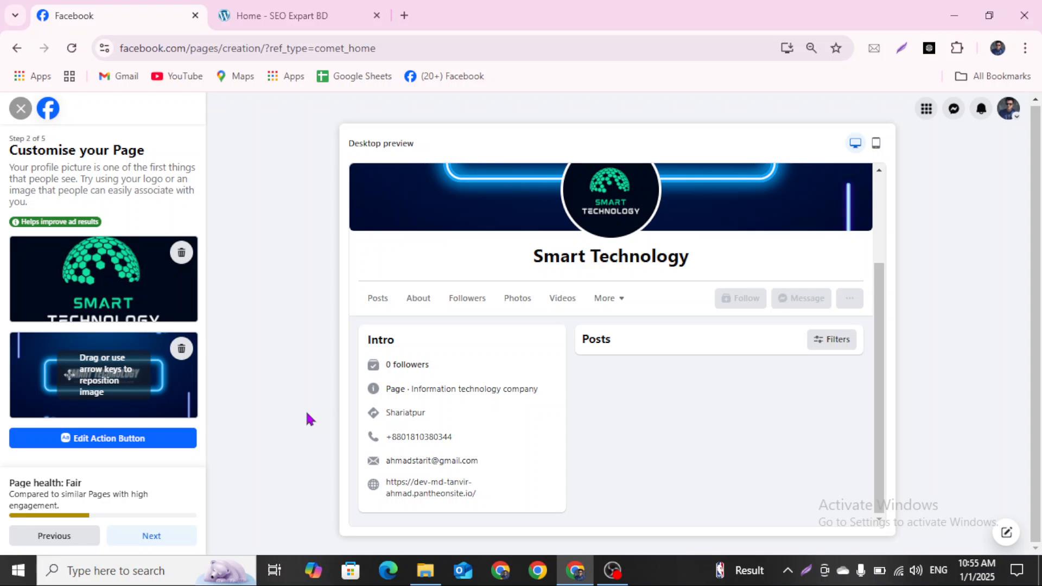
# Skip connecting WhatsApp and continue past inviting friends to the final setup stage
pyautogui.click(160, 536)
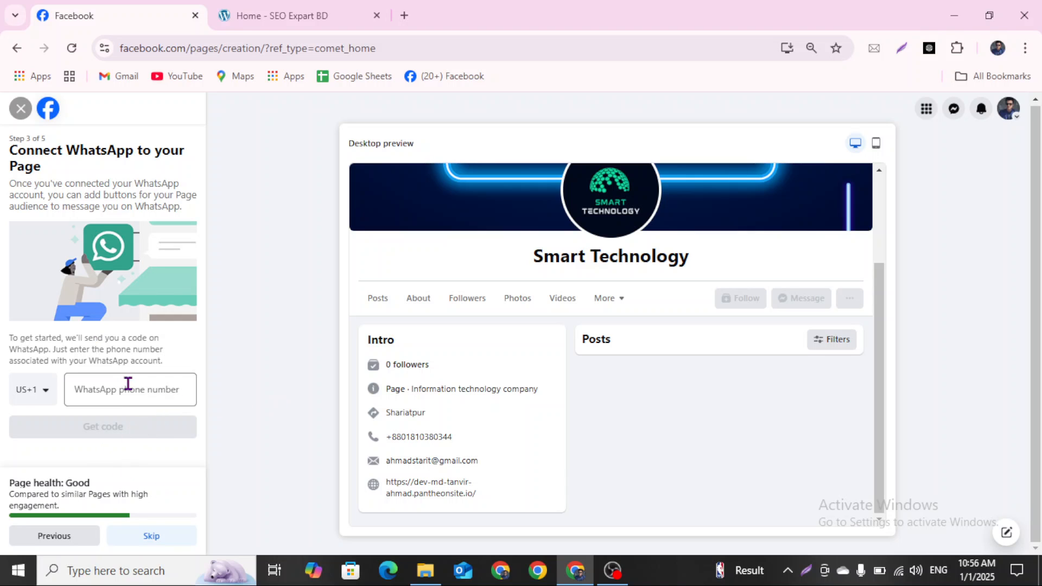
pyautogui.click(165, 540)
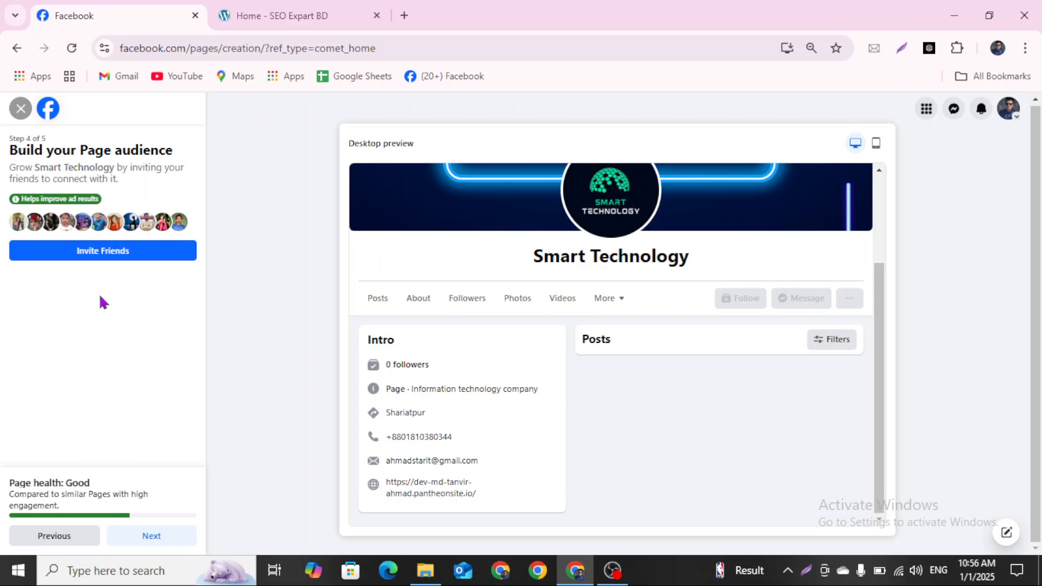
pyautogui.click(146, 539)
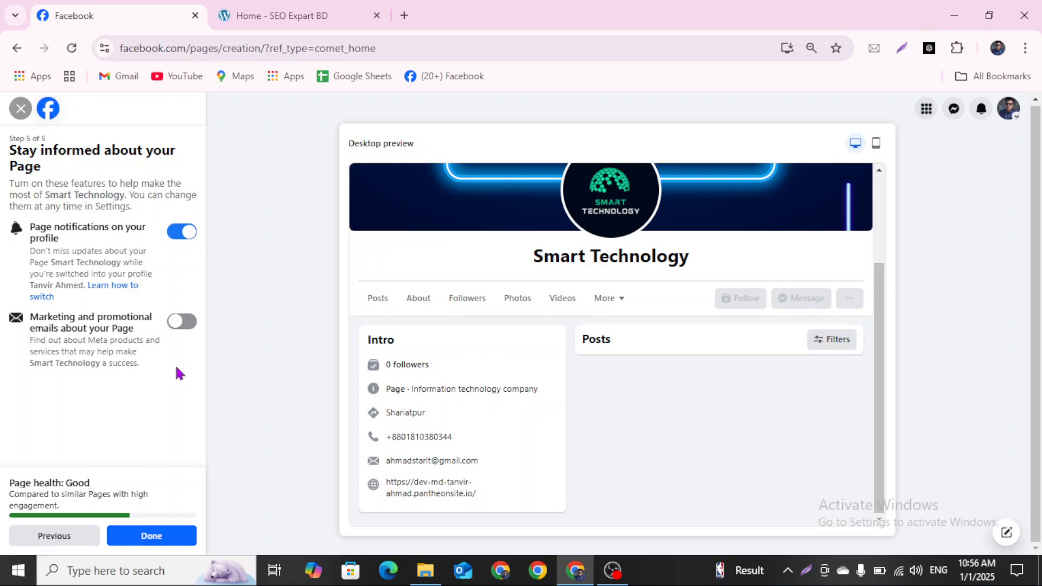
# Turn on marketing and promotional emails about the Page and finish the setup
pyautogui.click(175, 325)
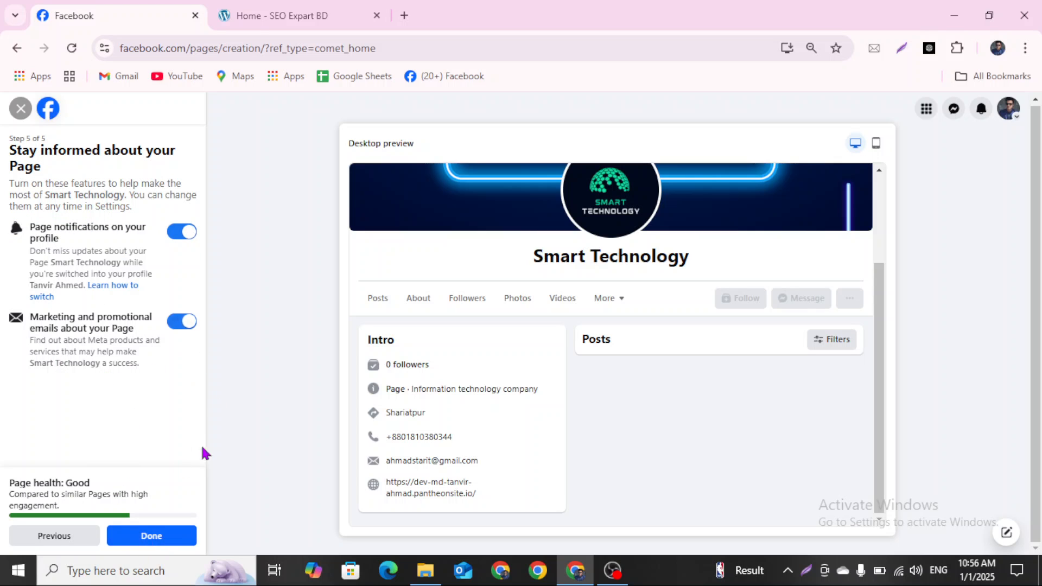
pyautogui.click(155, 535)
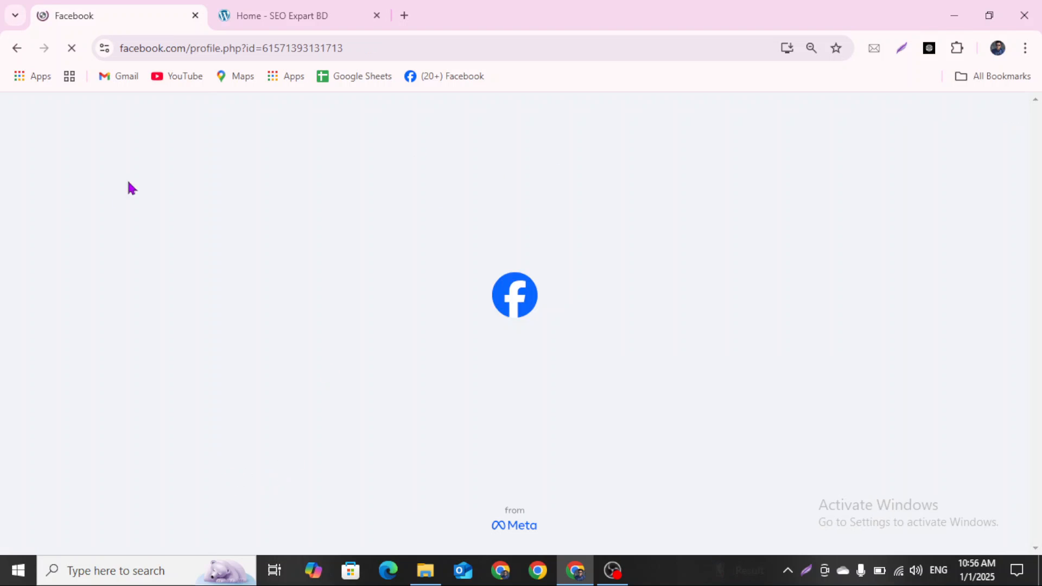
# Skip the welcome suggestions and review the new Page's About information and posts
pyautogui.scroll(-3, 442, 250)
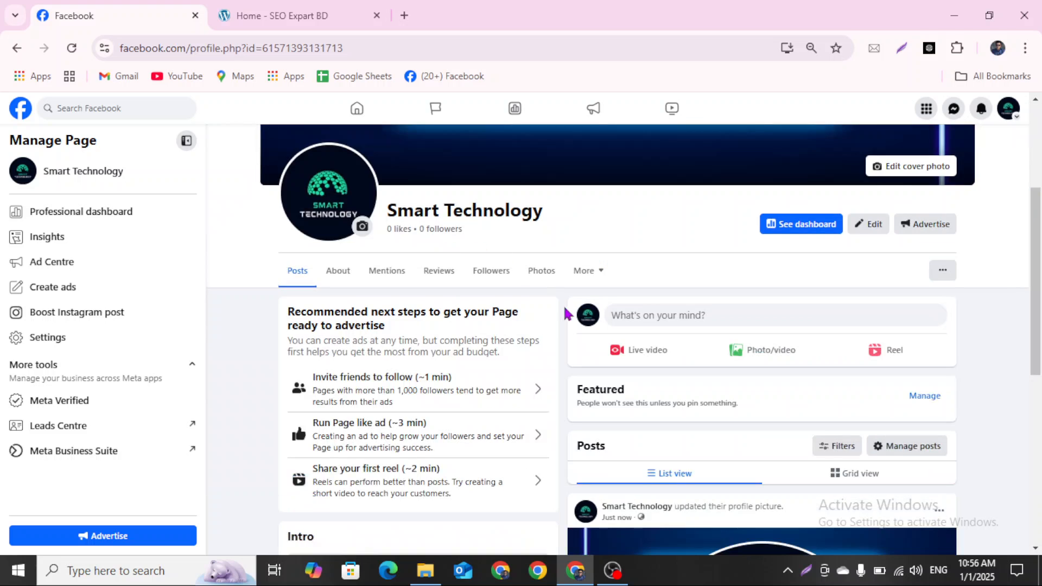
pyautogui.click(349, 307)
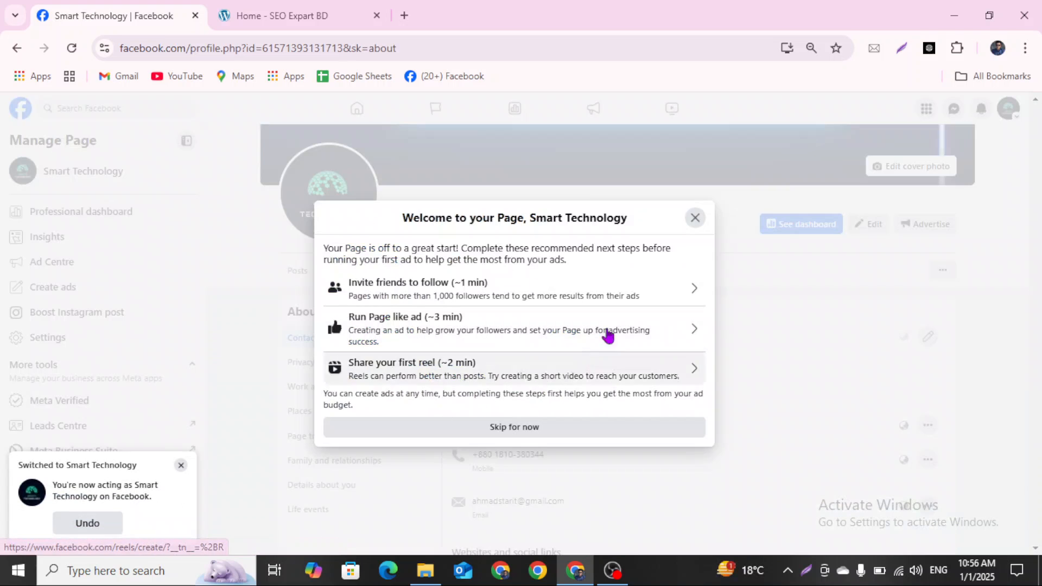
pyautogui.click(570, 426)
pyautogui.scroll(-1, 631, 428)
pyautogui.scroll(2, 564, 435)
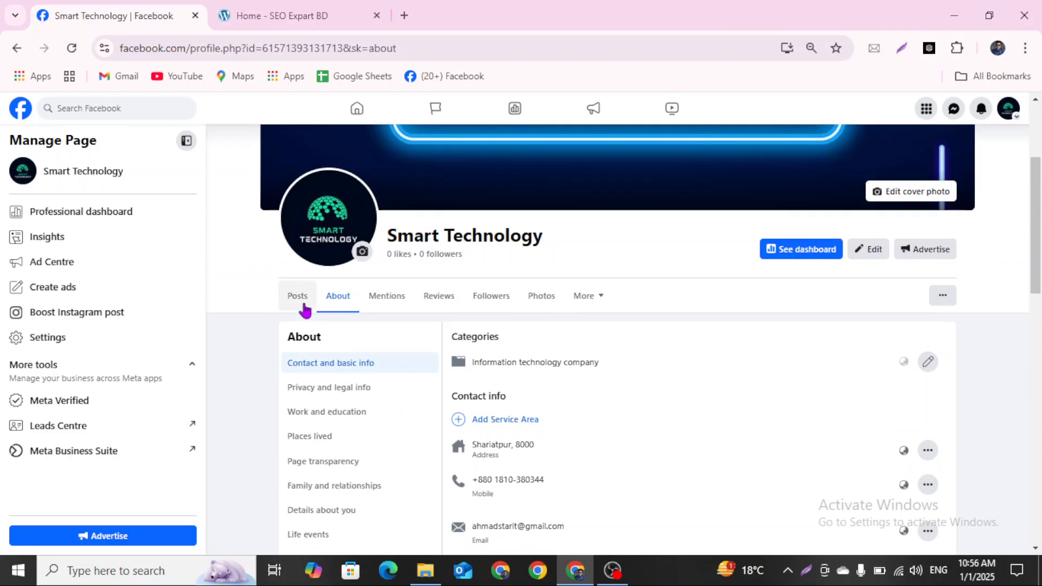
pyautogui.click(303, 305)
pyautogui.scroll(-3, 616, 349)
pyautogui.scroll(-5, 729, 444)
pyautogui.scroll(8, 757, 470)
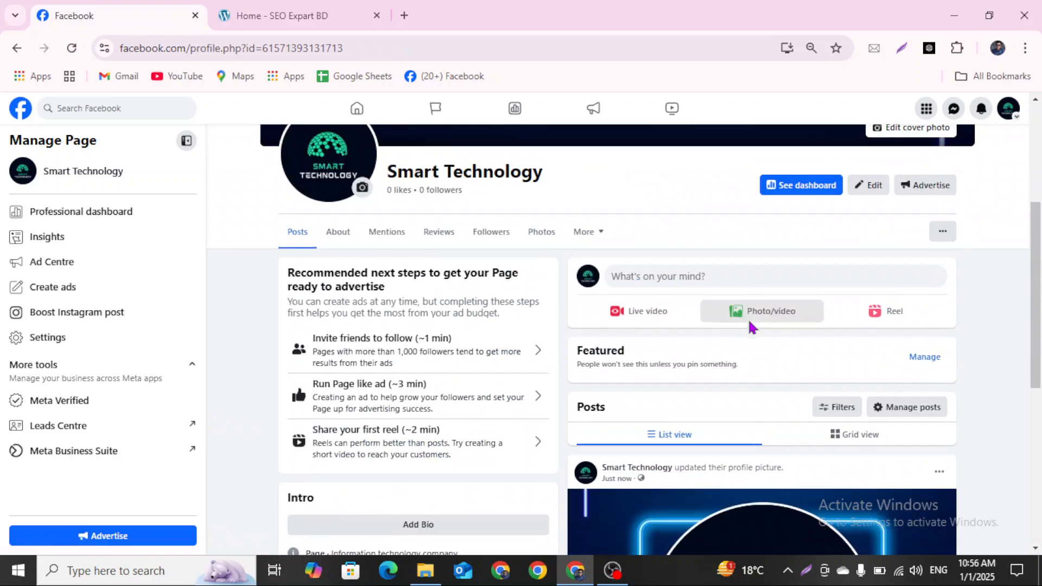
# Open a new photo/video post, look over its options and close it without posting
pyautogui.click(749, 327)
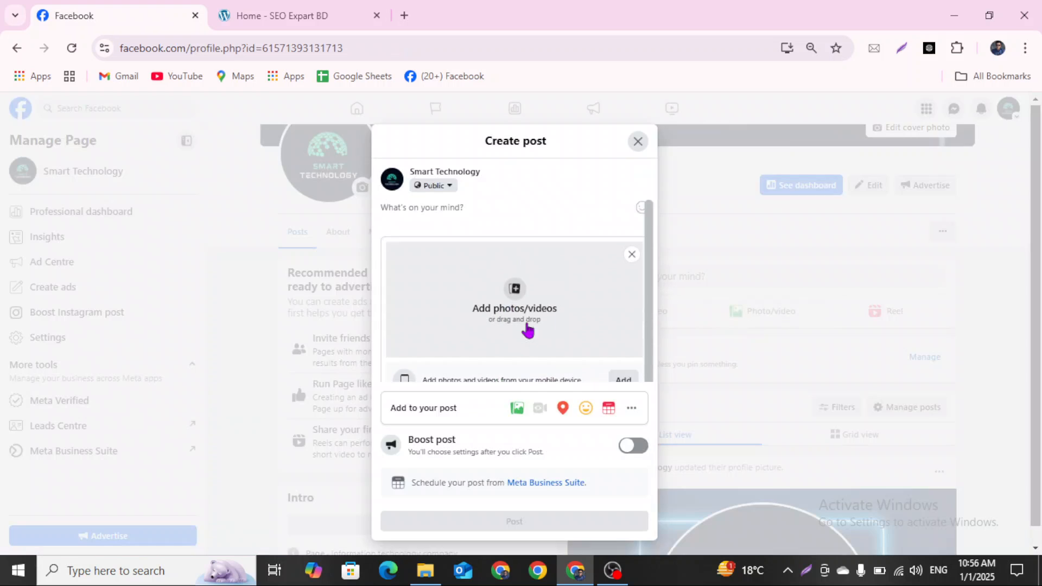
pyautogui.scroll(-2, 519, 315)
pyautogui.scroll(2, 516, 309)
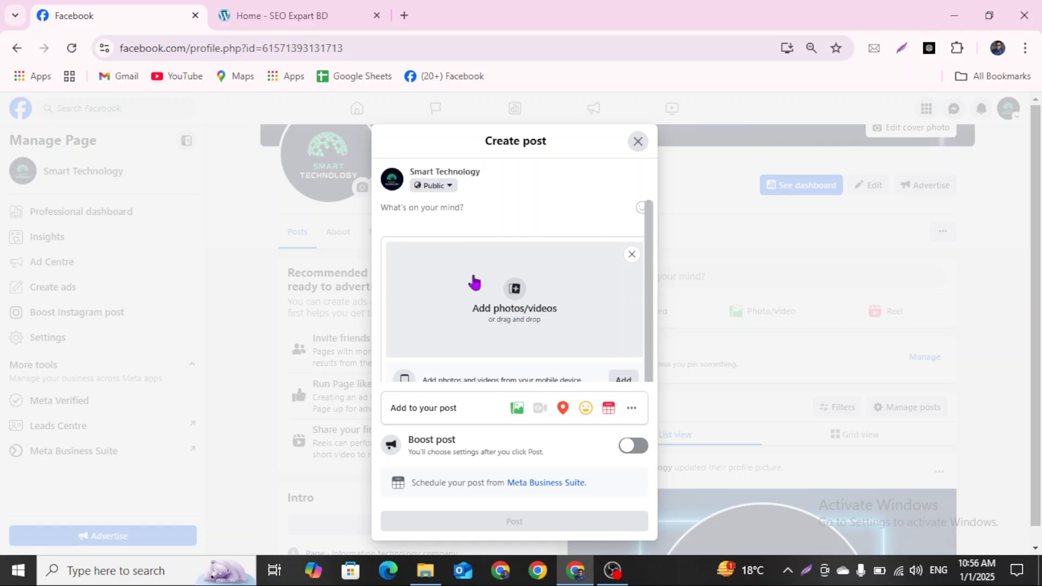
pyautogui.click(637, 142)
pyautogui.scroll(3, 693, 472)
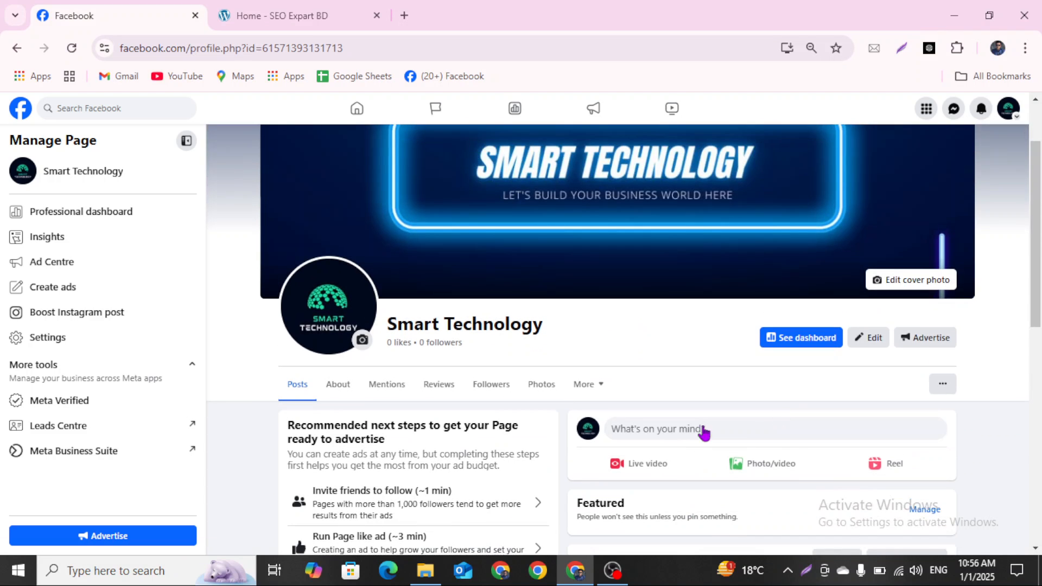
pyautogui.click(363, 340)
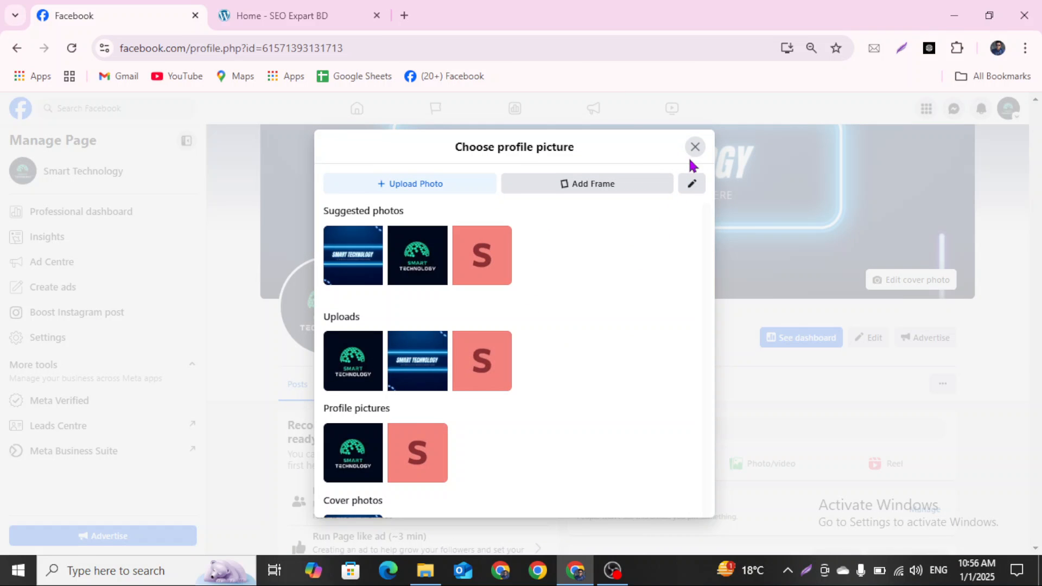
pyautogui.click(694, 147)
pyautogui.scroll(2, 597, 380)
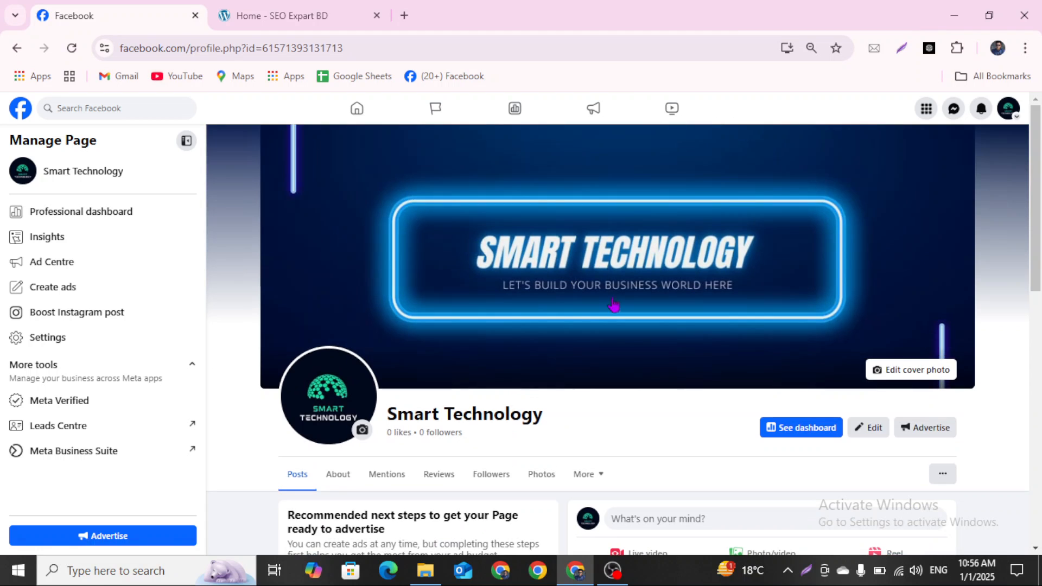
# Review the finished Page from the cover image down to its contact details, photos and first post
pyautogui.scroll(-6, 716, 453)
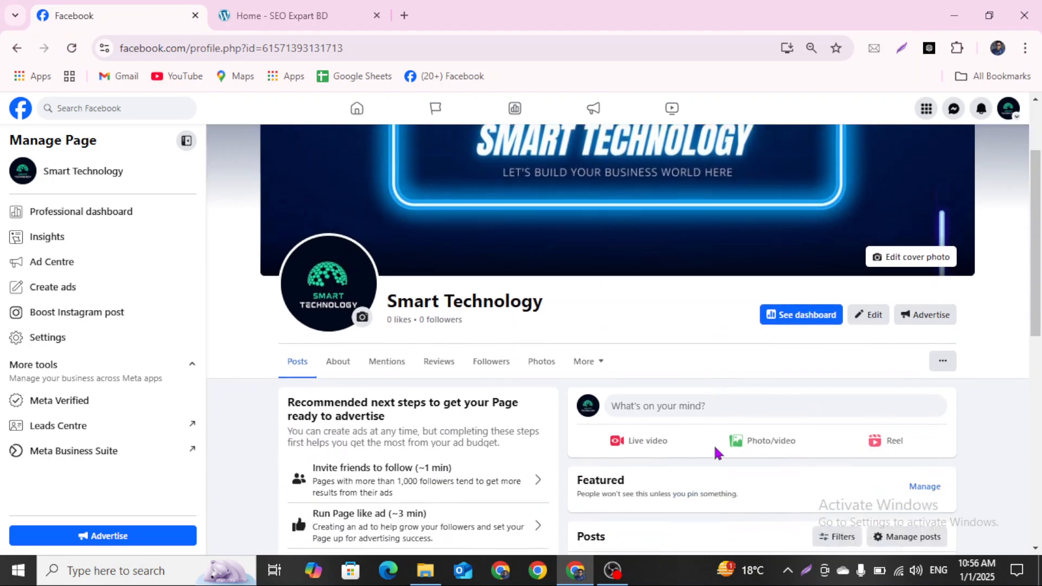
pyautogui.scroll(-2, 715, 468)
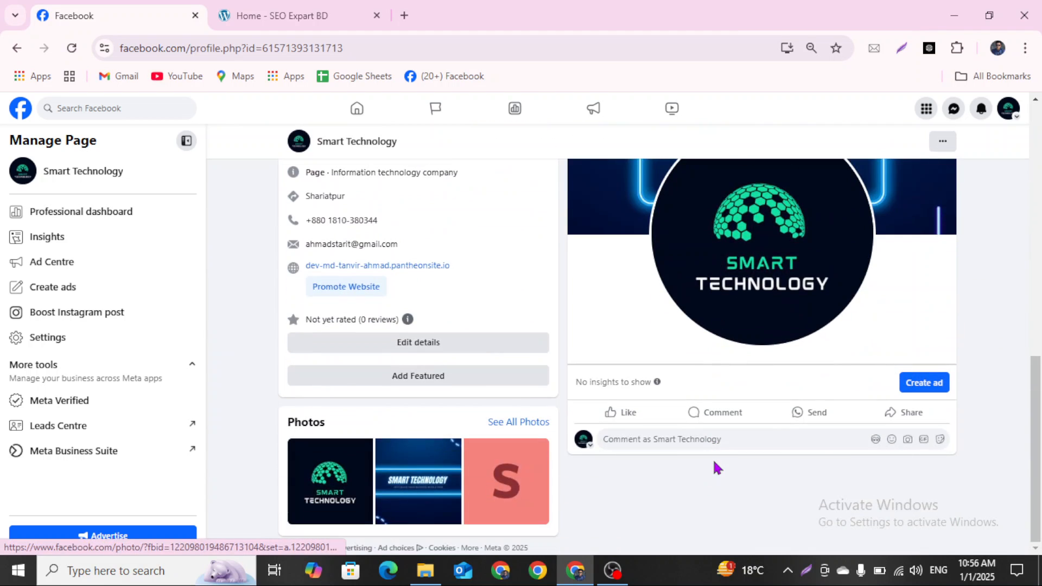
pyautogui.scroll(8, 716, 464)
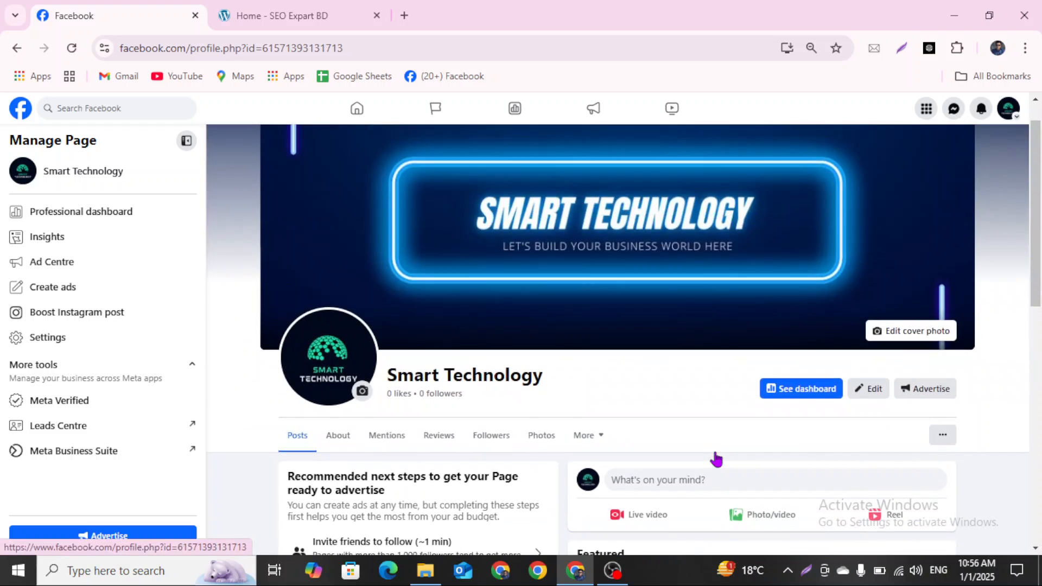
pyautogui.scroll(1, 716, 458)
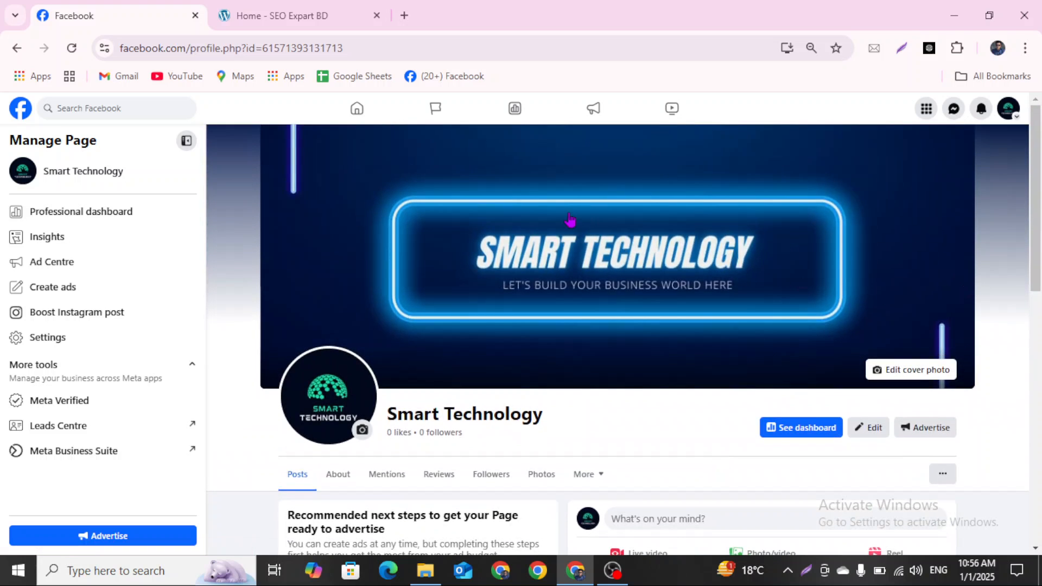
pyautogui.rightClick(569, 220)
pyautogui.click(241, 242)
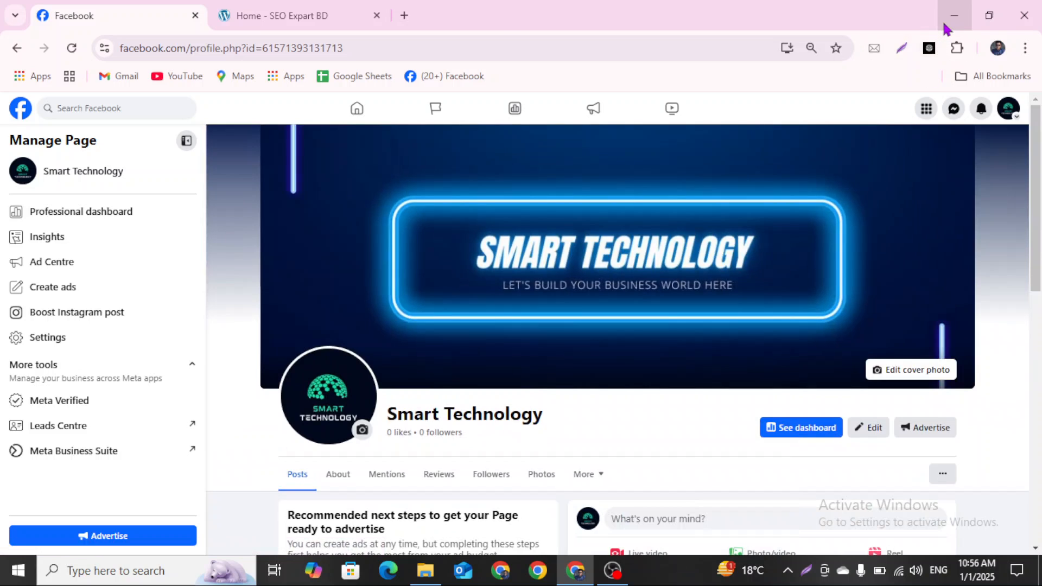
# Minimize the browser window and refresh the Windows desktop
pyautogui.click(945, 16)
pyautogui.click(948, 12)
pyautogui.rightClick(570, 88)
pyautogui.click(626, 138)
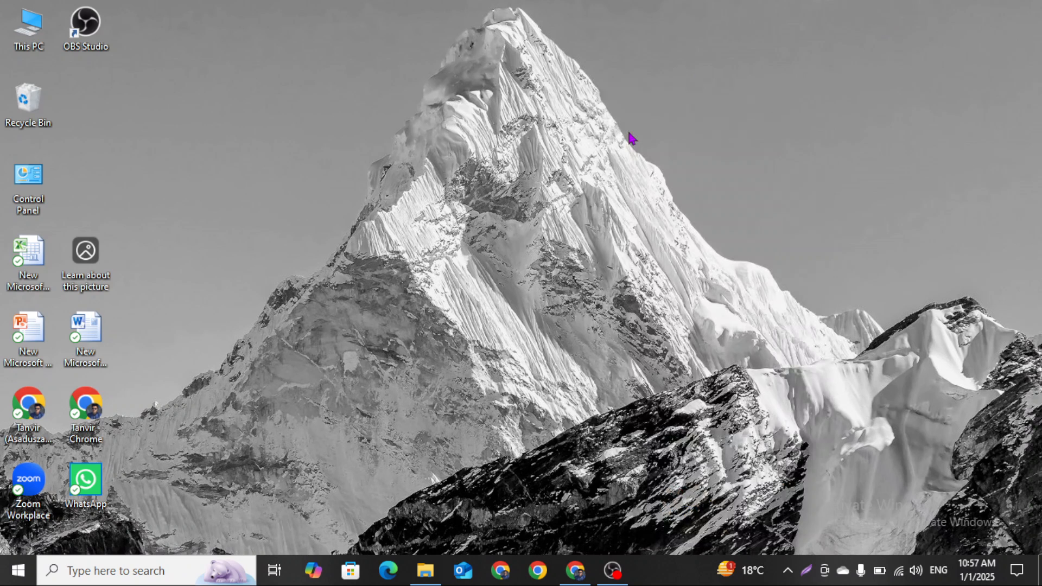
pyautogui.rightClick(629, 139)
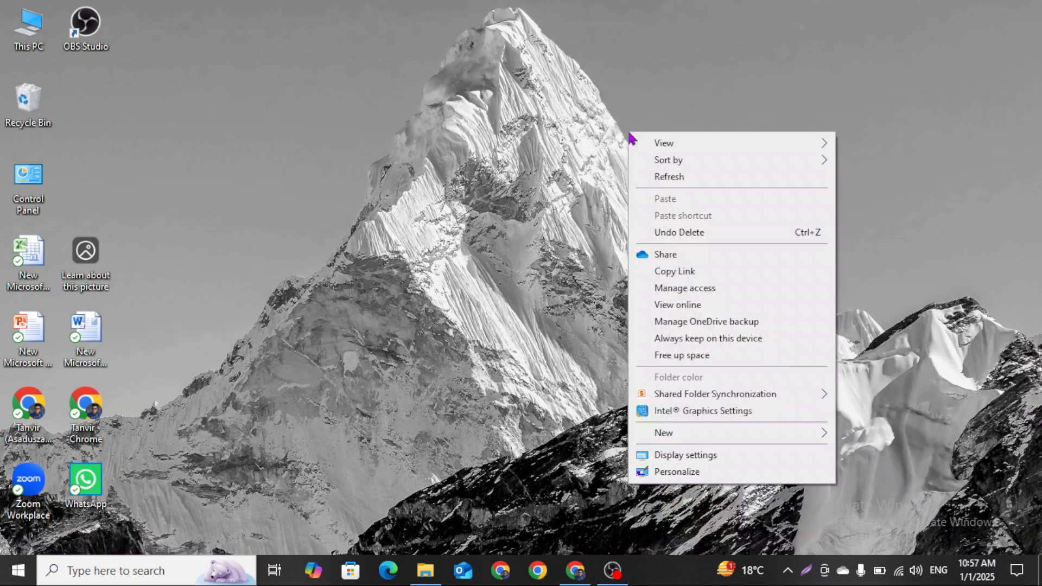
pyautogui.click(669, 181)
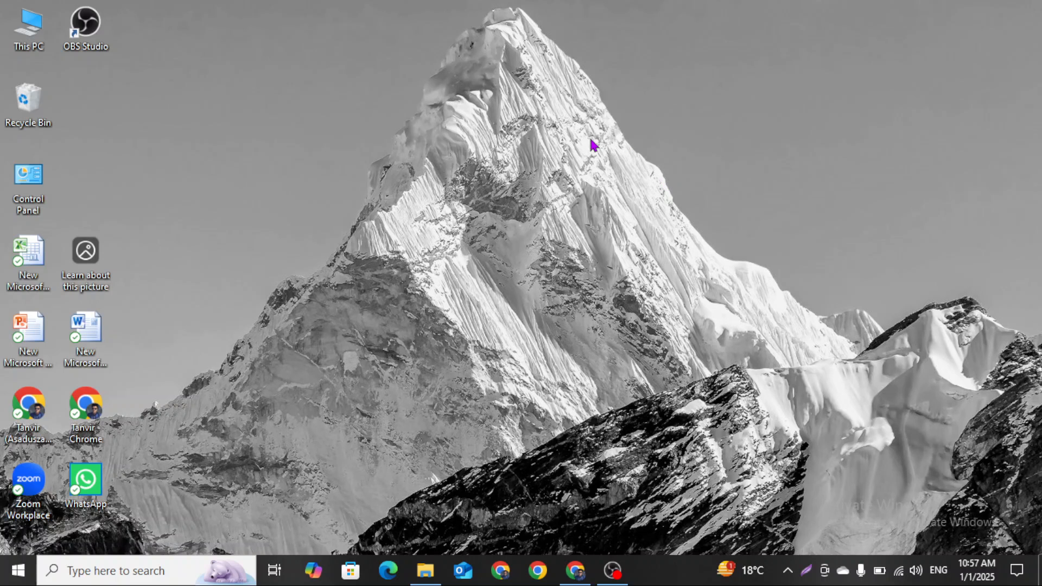
pyautogui.rightClick(531, 139)
pyautogui.click(593, 177)
pyautogui.click(612, 569)
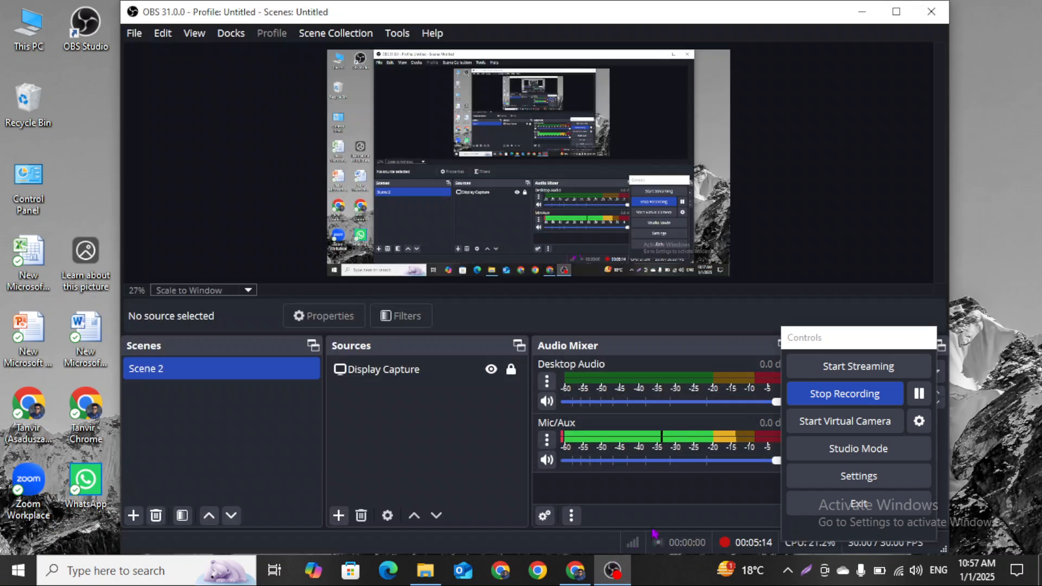